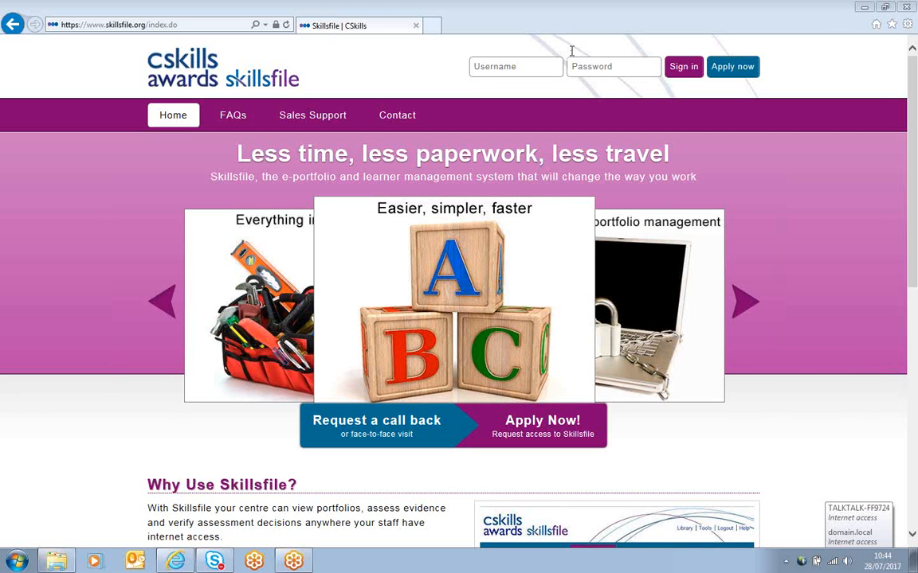
Step: Sign in to Skillsfile with the account username and password
{"action": "left_click", "coordinate": [519, 68]}
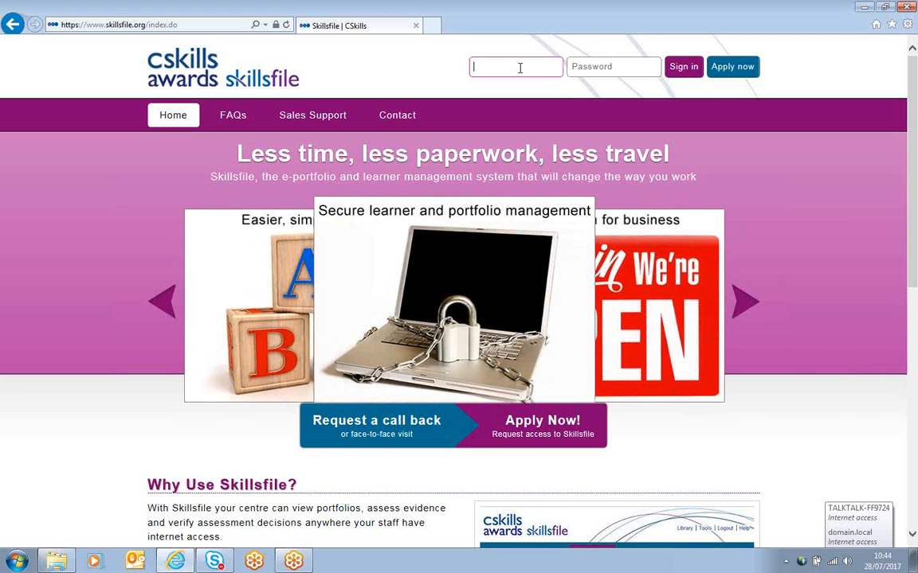
{"action": "key", "text": "Tab"}
{"action": "type", "text": "••••••"}
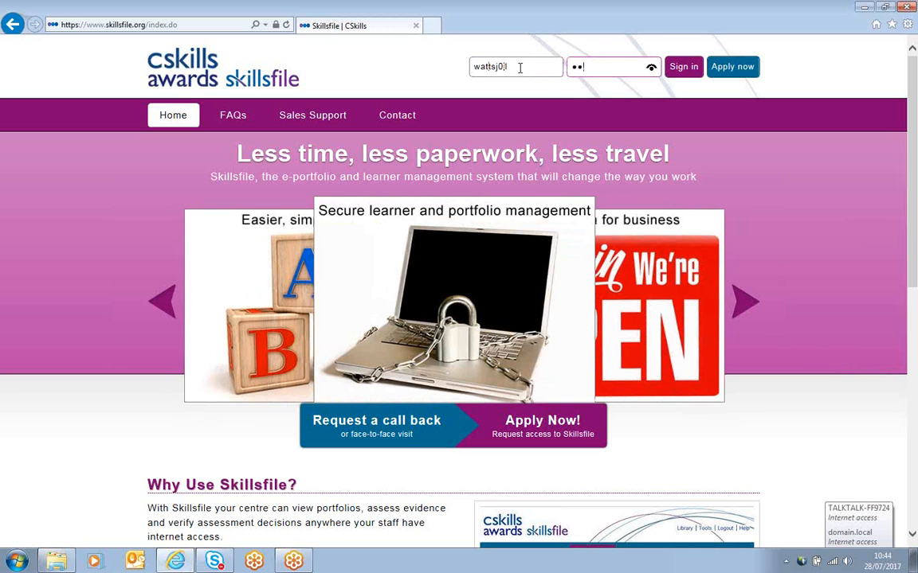
{"action": "key", "text": "Return"}
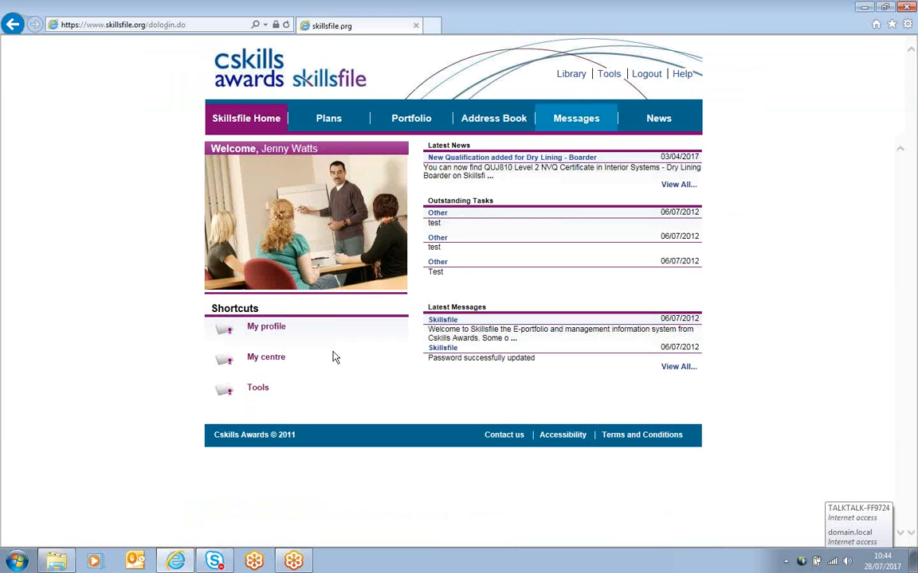
Step: Navigate to the Learners team of A_NPTC_Test_Centre under Cskills Awards 3 (AM CP) (Dummy Centre) and start adding a user
{"action": "left_click", "coordinate": [607, 74]}
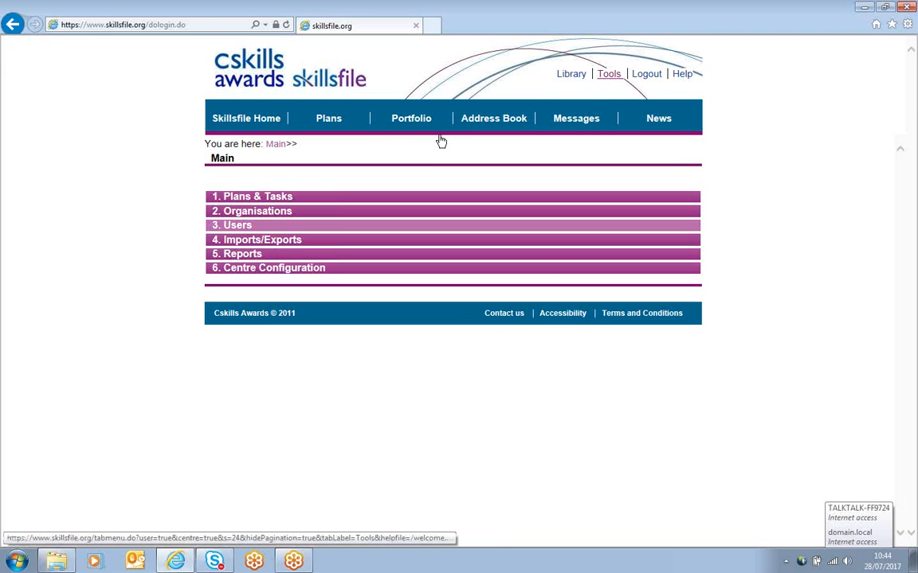
{"action": "left_click", "coordinate": [235, 226]}
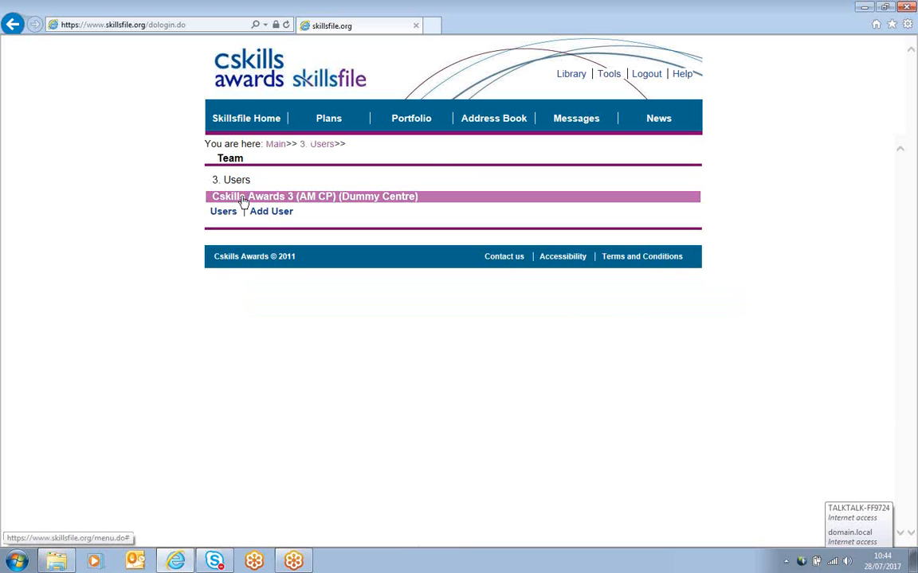
{"action": "left_click", "coordinate": [243, 199]}
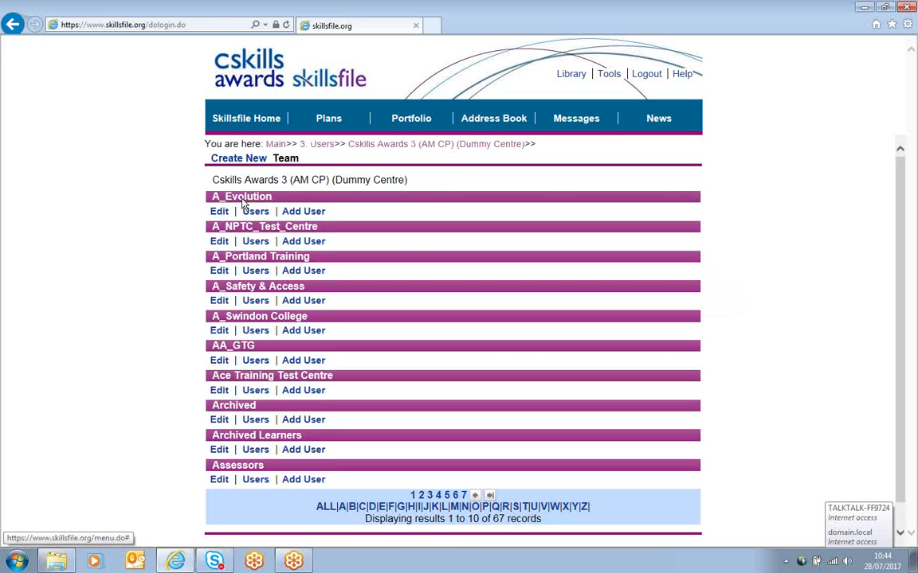
{"action": "left_click", "coordinate": [247, 228]}
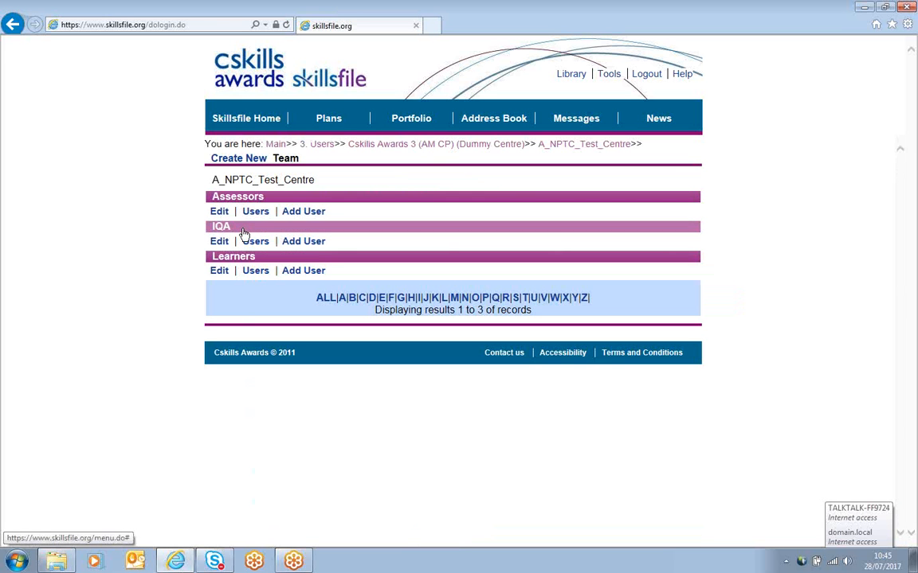
{"action": "left_click", "coordinate": [297, 272]}
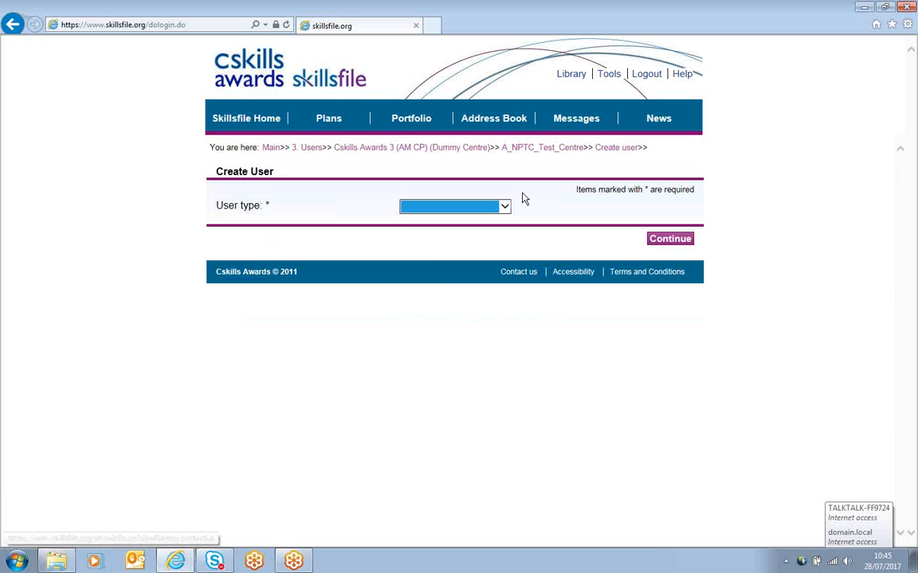
Step: Choose Candidate as the user type and continue to the user form
{"action": "left_click", "coordinate": [504, 208]}
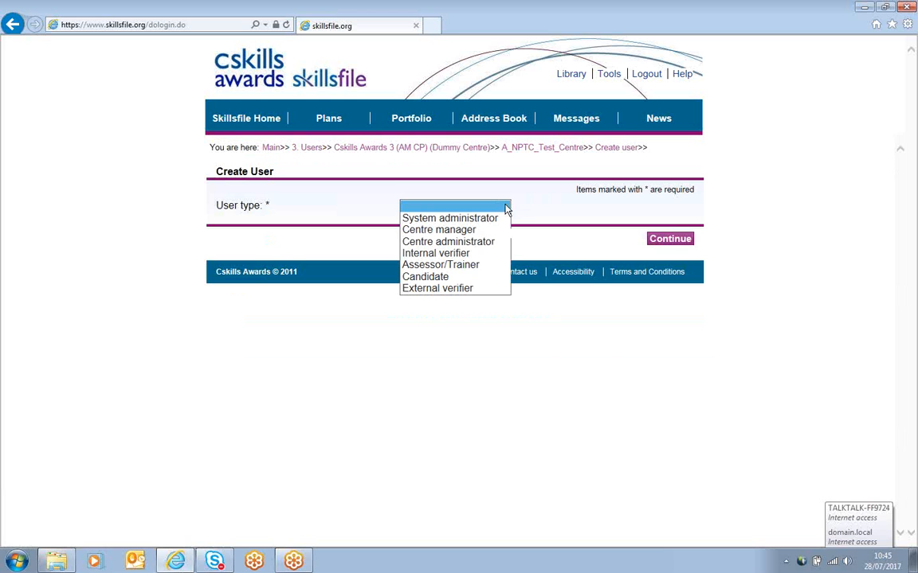
{"action": "left_click", "coordinate": [471, 276]}
{"action": "left_click", "coordinate": [648, 240]}
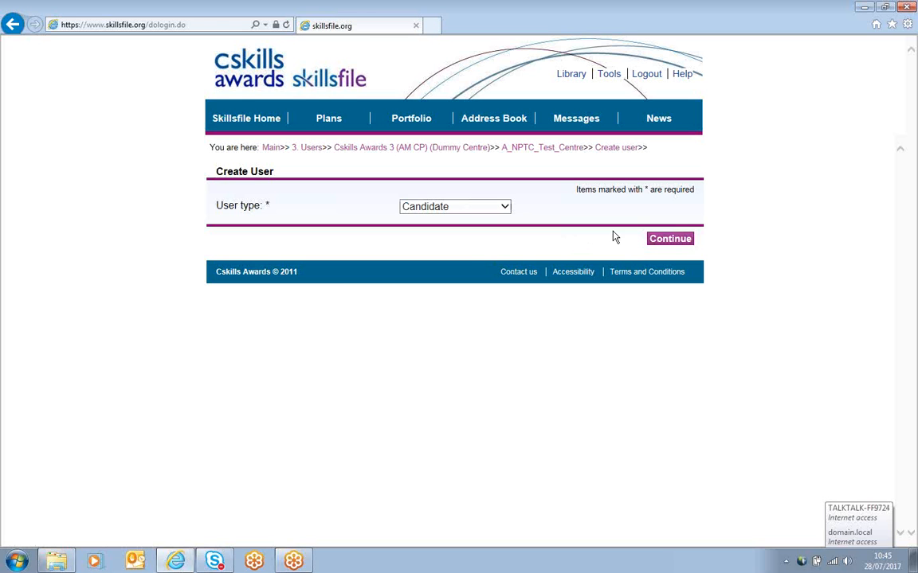
{"action": "left_click", "coordinate": [653, 241]}
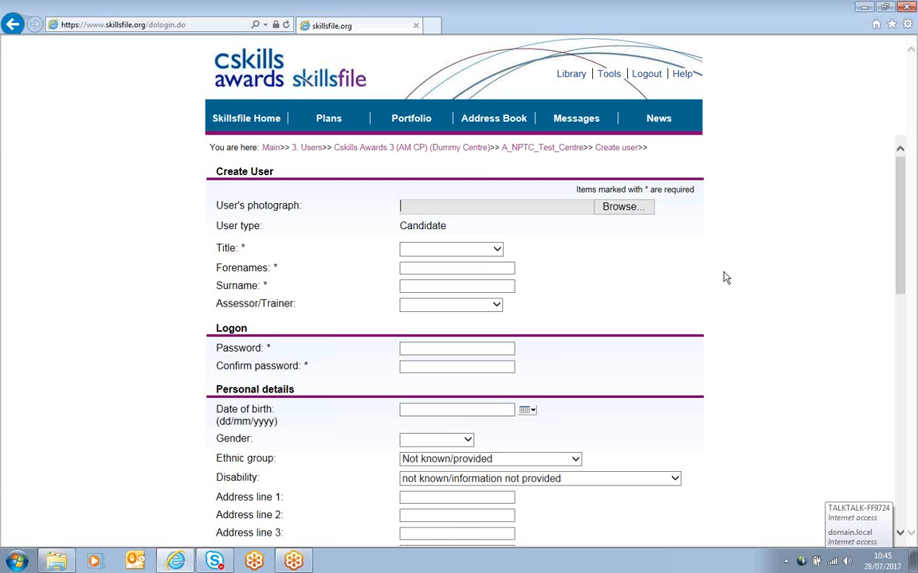
Step: Set the new candidate's title to Ms
{"action": "scroll", "coordinate": [726, 277], "scroll_direction": "down", "scroll_amount": 10}
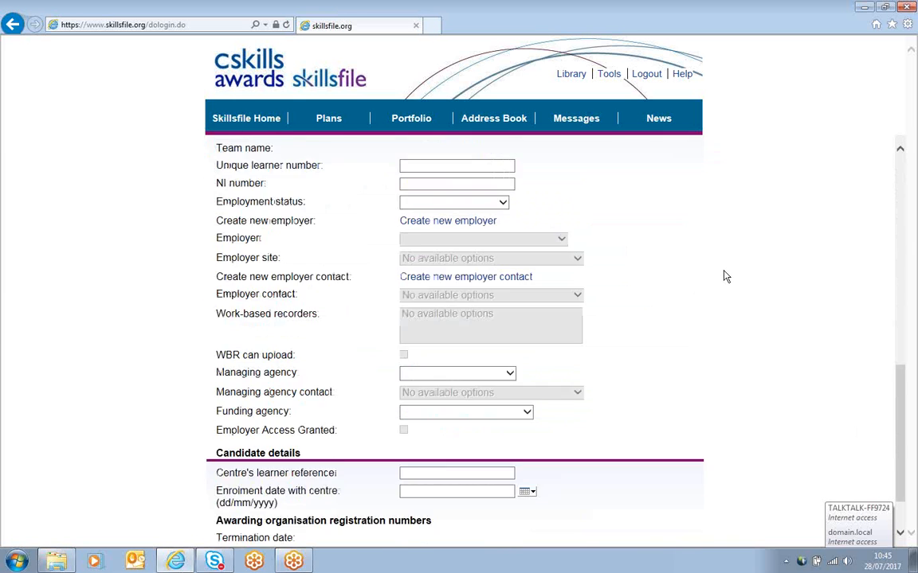
{"action": "scroll", "coordinate": [721, 268], "scroll_direction": "up", "scroll_amount": 5}
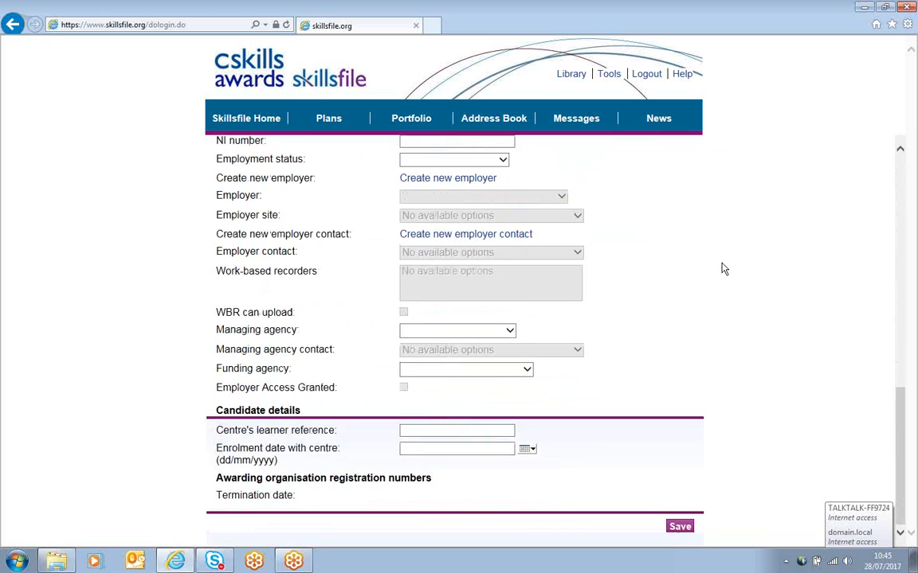
{"action": "scroll", "coordinate": [722, 268], "scroll_direction": "up", "scroll_amount": 3}
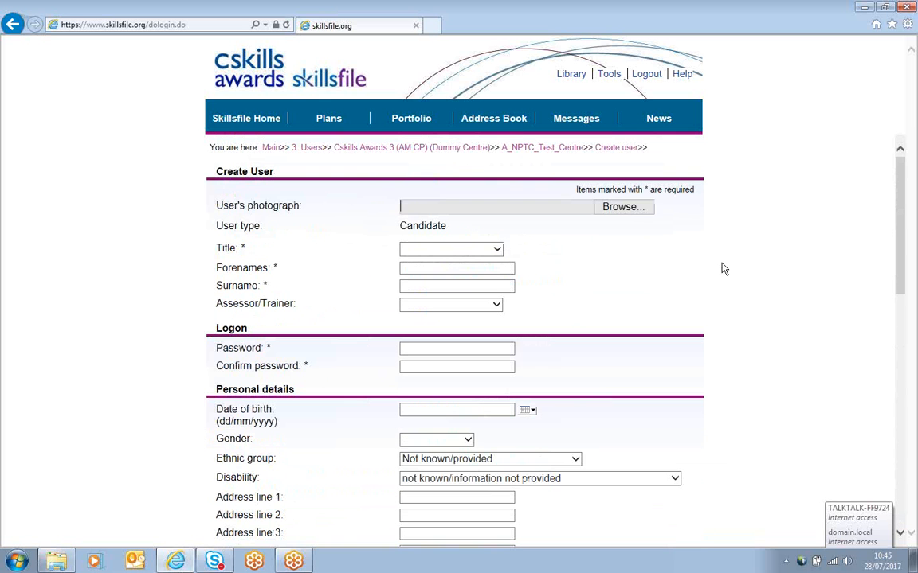
{"action": "left_click", "coordinate": [496, 253]}
{"action": "left_click", "coordinate": [453, 296]}
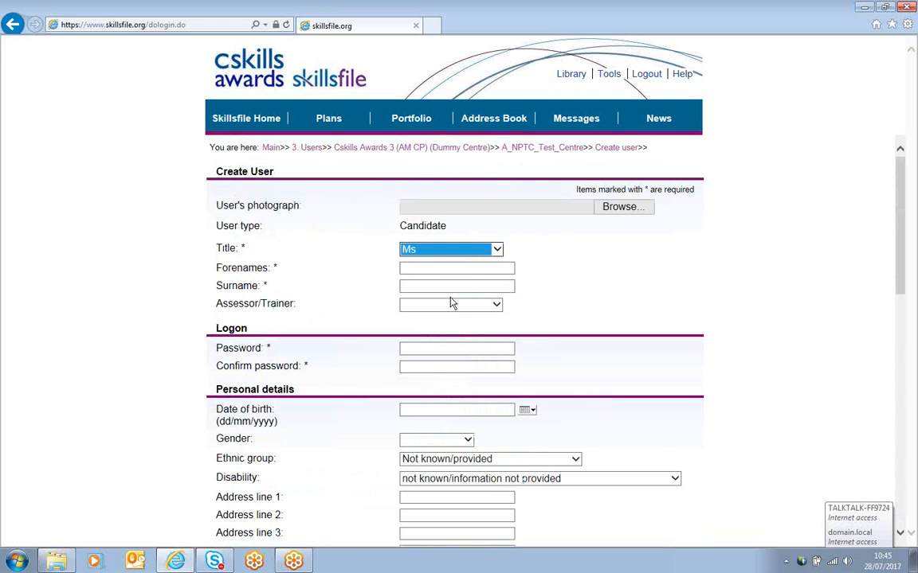
Step: Enter the candidate's forename and surname
{"action": "left_click", "coordinate": [433, 269]}
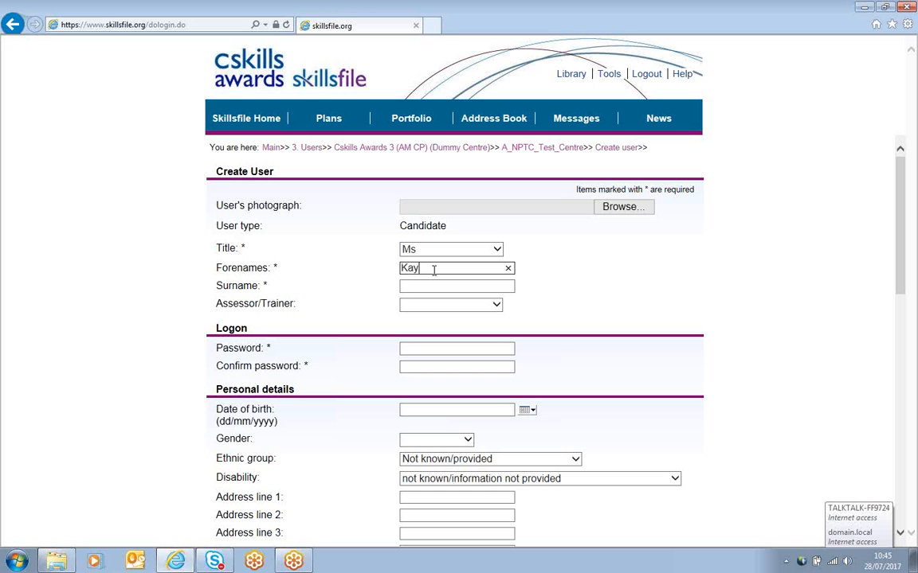
{"action": "key", "text": "Tab"}
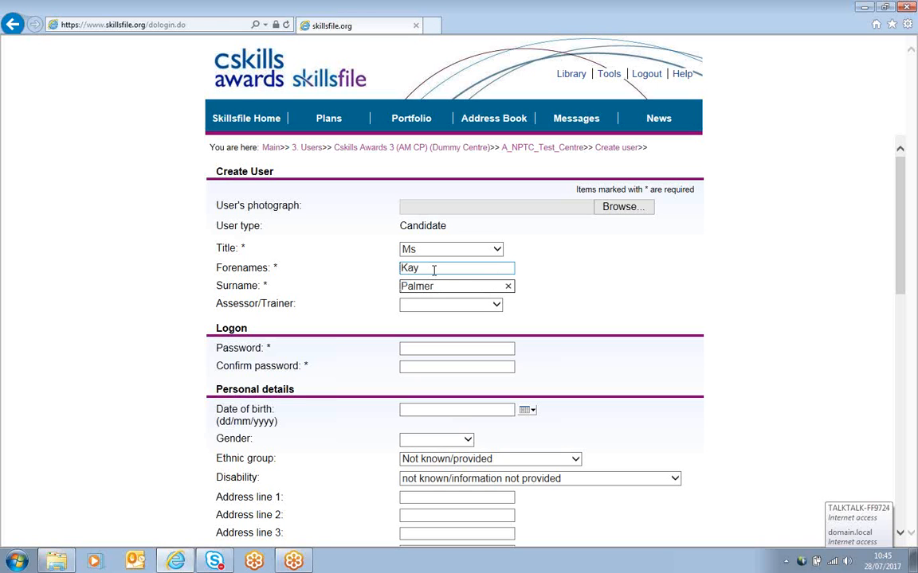
{"action": "key", "text": "Tab"}
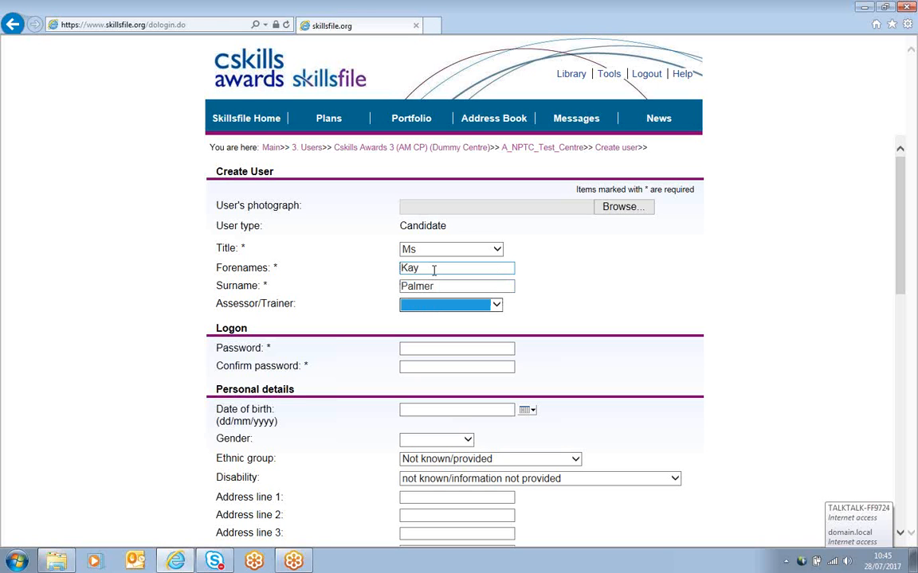
Step: Assign the candidate's assessor/trainer from the list of staff
{"action": "left_click", "coordinate": [495, 306]}
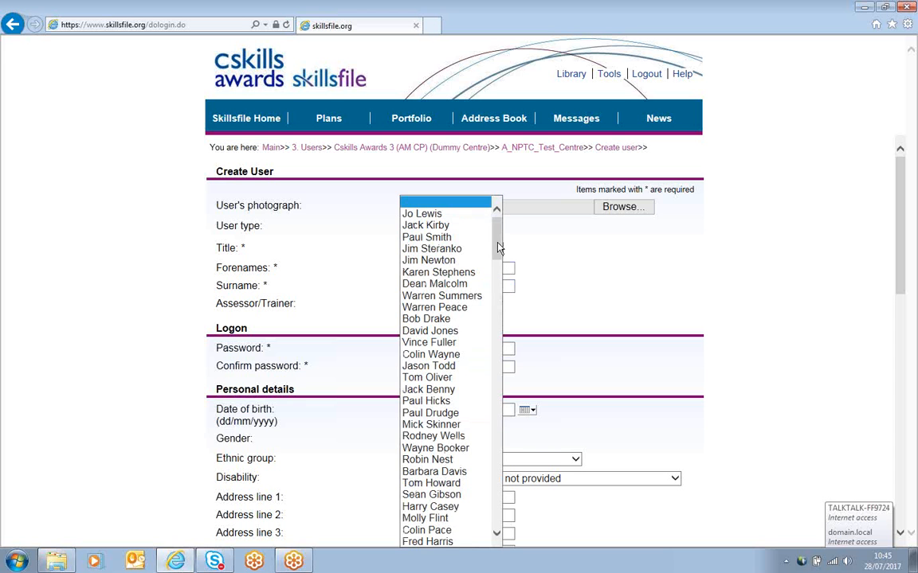
{"action": "left_click_drag", "start_coordinate": [498, 249], "coordinate": [501, 435]}
{"action": "left_click", "coordinate": [443, 423]}
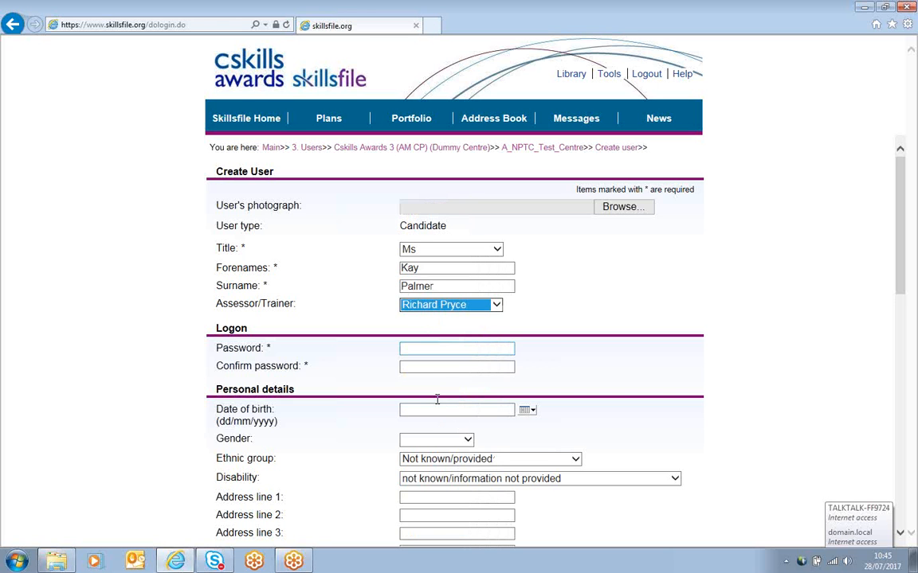
Step: Enter the candidate's password and confirm it
{"action": "type", "text": "••"}
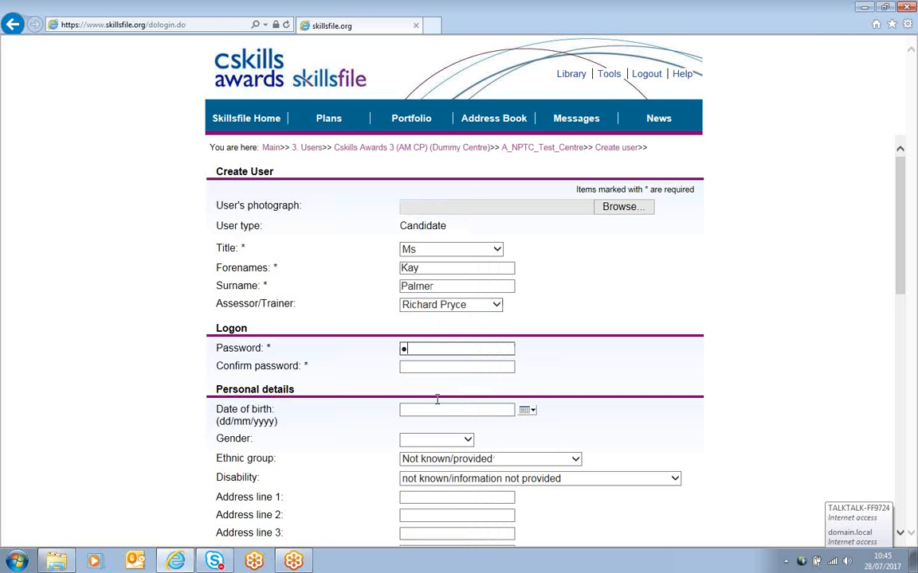
{"action": "type", "text": "••••"}
{"action": "key", "text": "Tab"}
{"action": "type", "text": "••••••"}
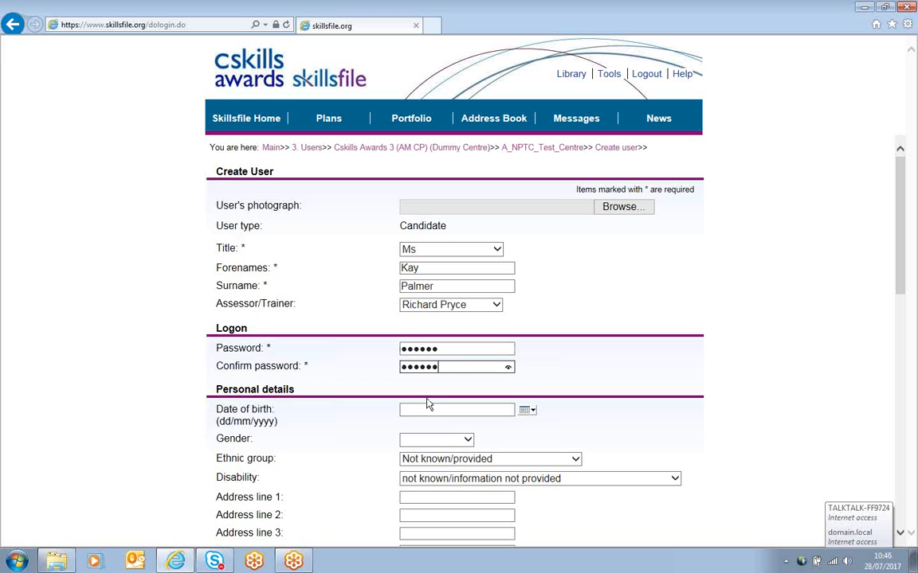
Step: Enter the candidate's date of birth and set the gender to Female
{"action": "left_click", "coordinate": [525, 410]}
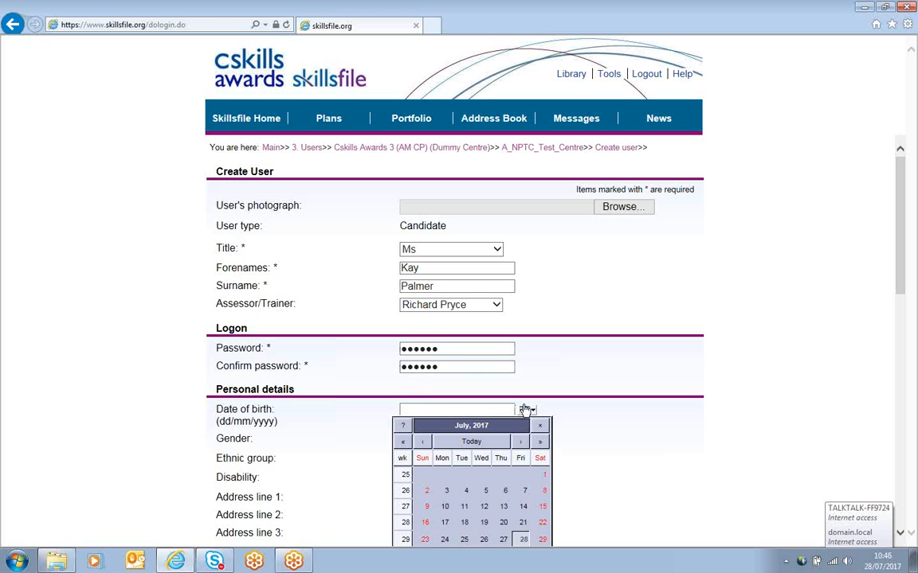
{"action": "left_click", "coordinate": [466, 491]}
{"action": "left_click", "coordinate": [434, 410]}
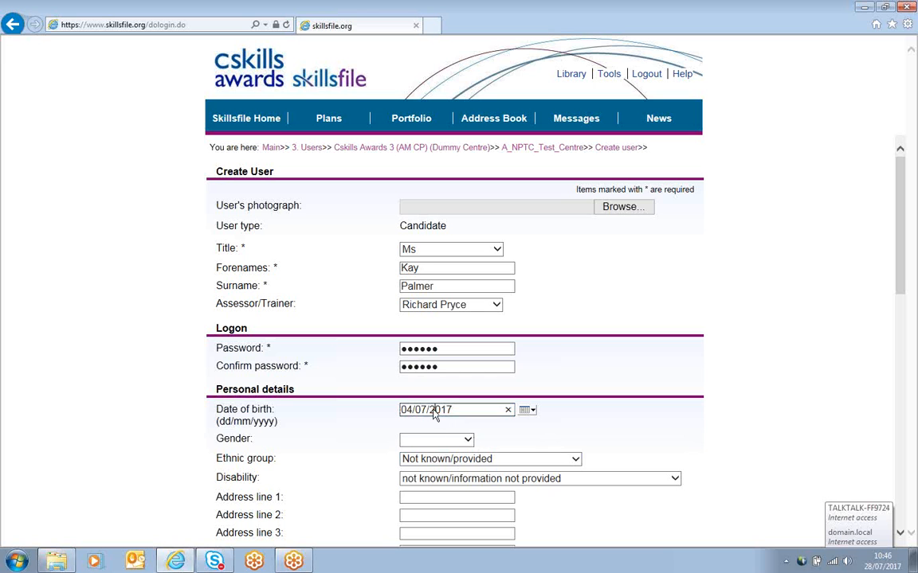
{"action": "key", "text": "Delete"}
{"action": "key", "text": "Delete"}
{"action": "key", "text": "Delete"}
{"action": "type", "text": "199"}
{"action": "left_click", "coordinate": [466, 440]}
{"action": "left_click", "coordinate": [430, 474]}
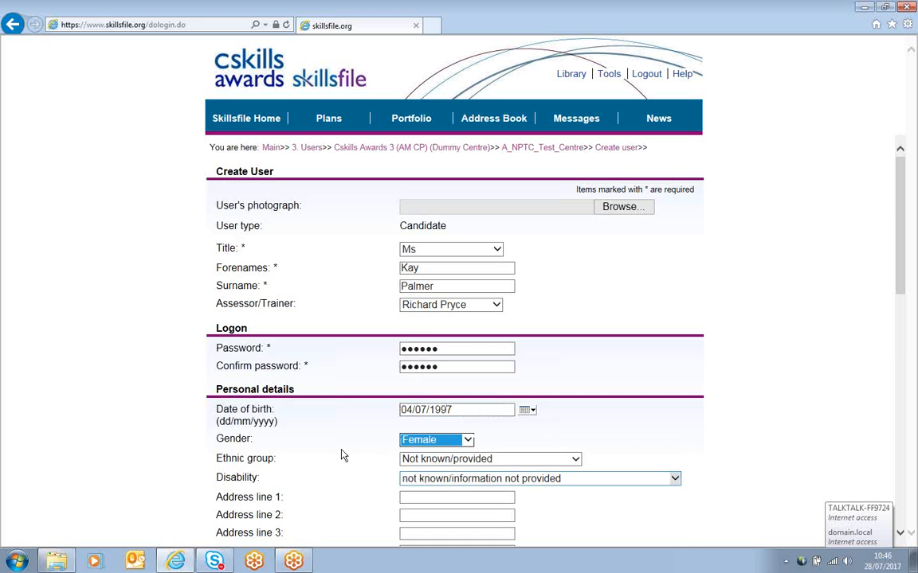
Step: Fill in the candidate's first address line
{"action": "scroll", "coordinate": [342, 454], "scroll_direction": "down", "scroll_amount": 1}
{"action": "scroll", "coordinate": [342, 454], "scroll_direction": "down", "scroll_amount": 2}
{"action": "left_click", "coordinate": [440, 313]}
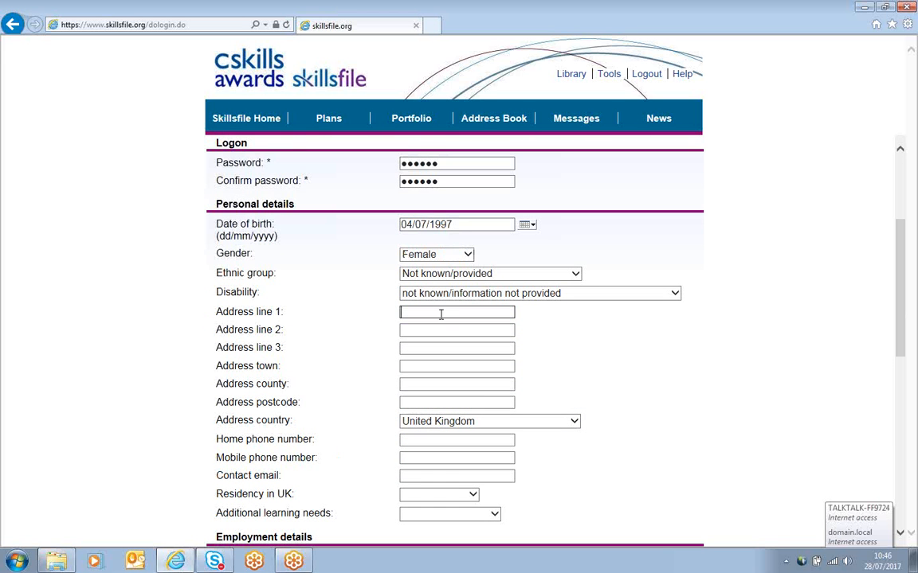
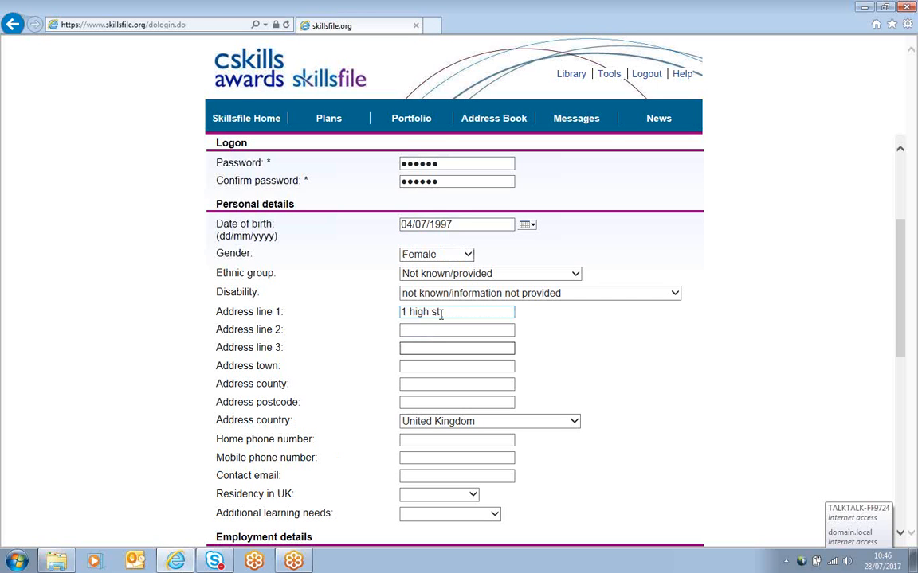
Step: Fill in the candidate's address town, county and postcode
{"action": "key", "text": "Tab"}
{"action": "key", "text": "Tab"}
{"action": "key", "text": "Tab"}
{"action": "type", "text": "Ling"}
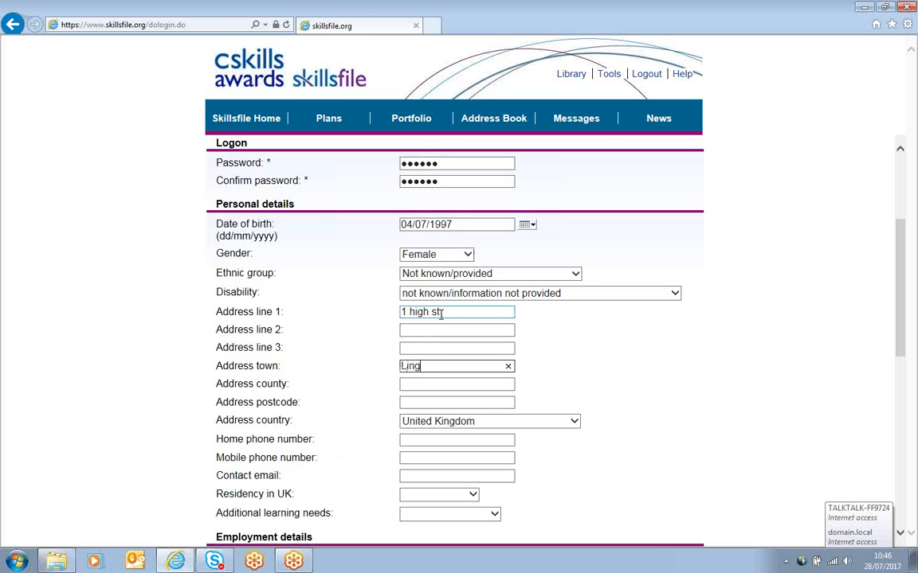
{"action": "type", "text": "s"}
{"action": "type", "text": " Lynn"}
{"action": "type", "text": "K"}
{"action": "key", "text": "Tab"}
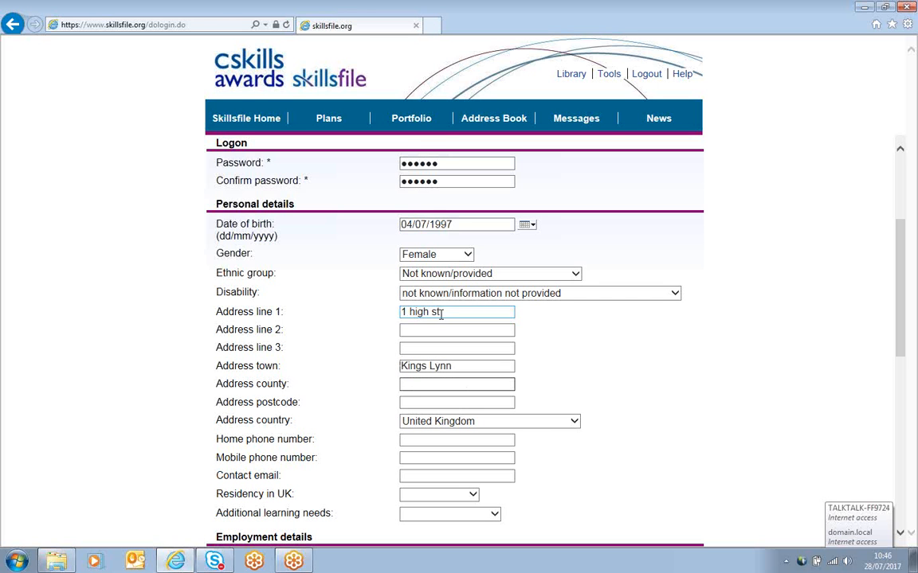
{"action": "type", "text": "Norfolk"}
{"action": "key", "text": "Tab"}
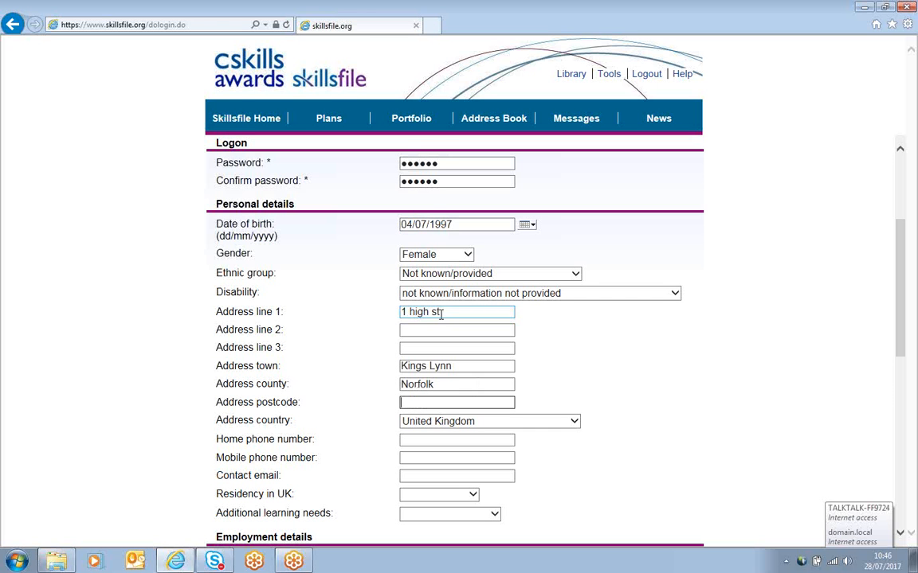
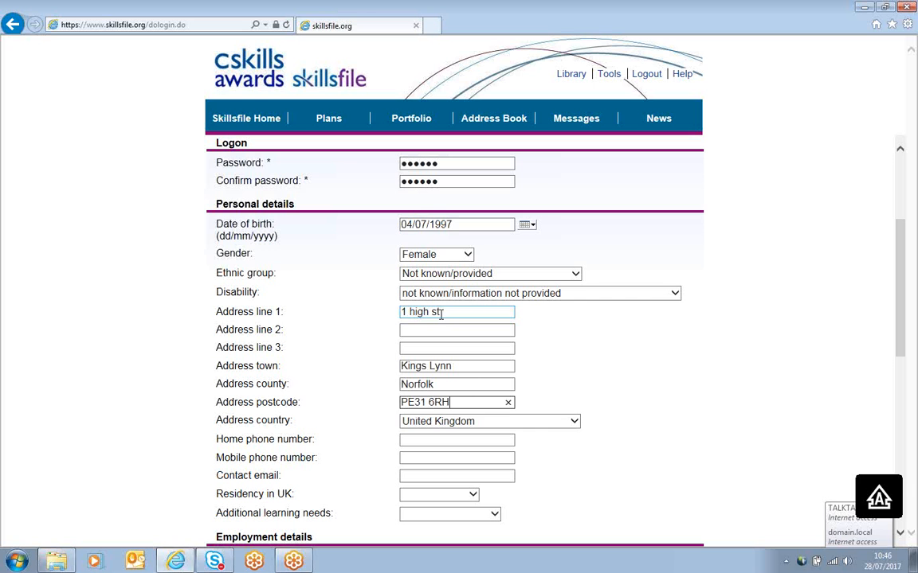
Step: Enter the candidate's home phone number
{"action": "key", "text": "Tab"}
{"action": "key", "text": "Tab"}
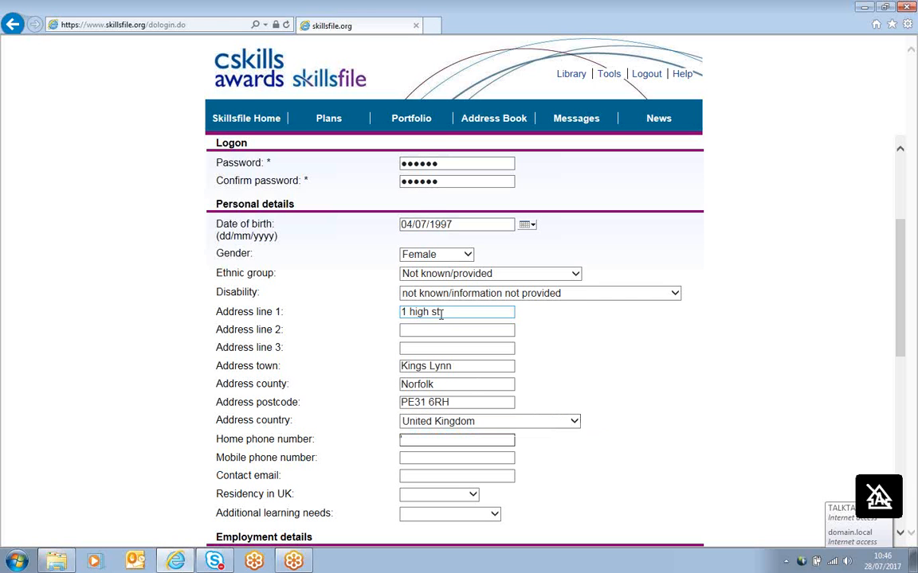
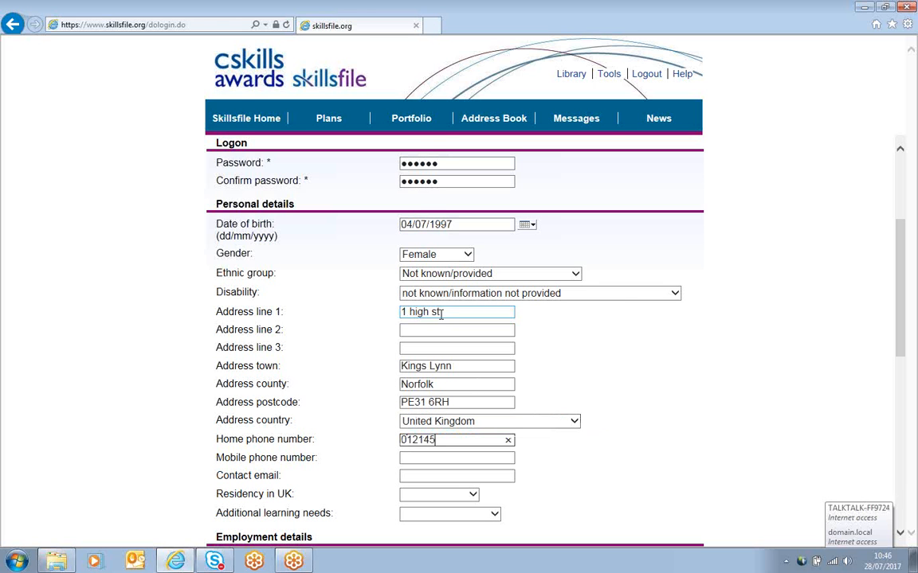
{"action": "key", "text": "Tab"}
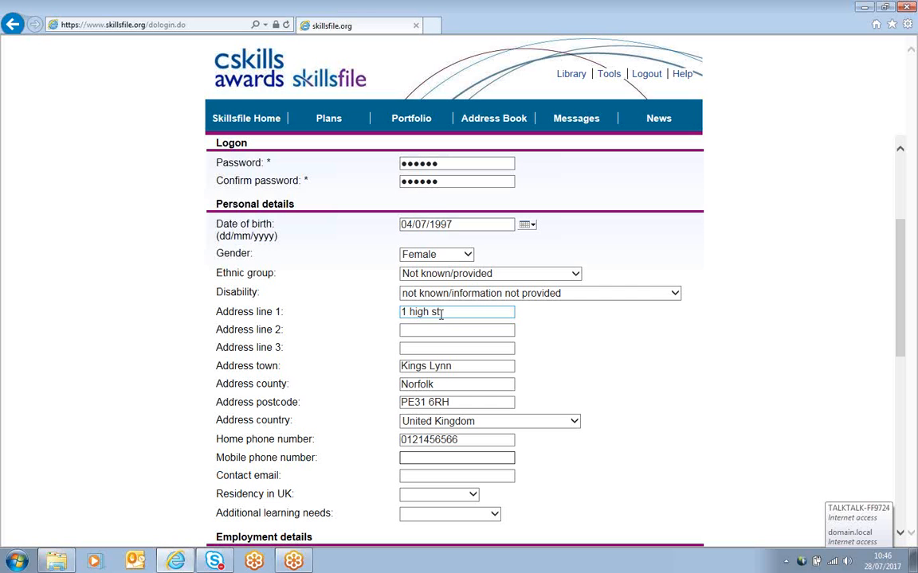
Step: Enter the candidate's mobile phone number
{"action": "key", "text": "shift+Tab"}
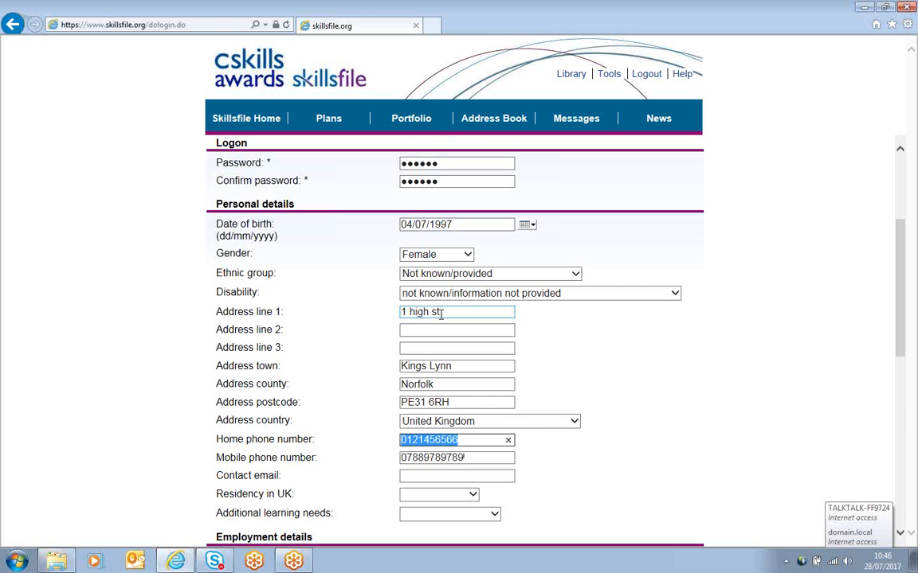
Step: Complete the candidate's home phone number and fill in the candidate's contact e-mail address
{"action": "key", "text": "End"}
{"action": "type", "text": "7"}
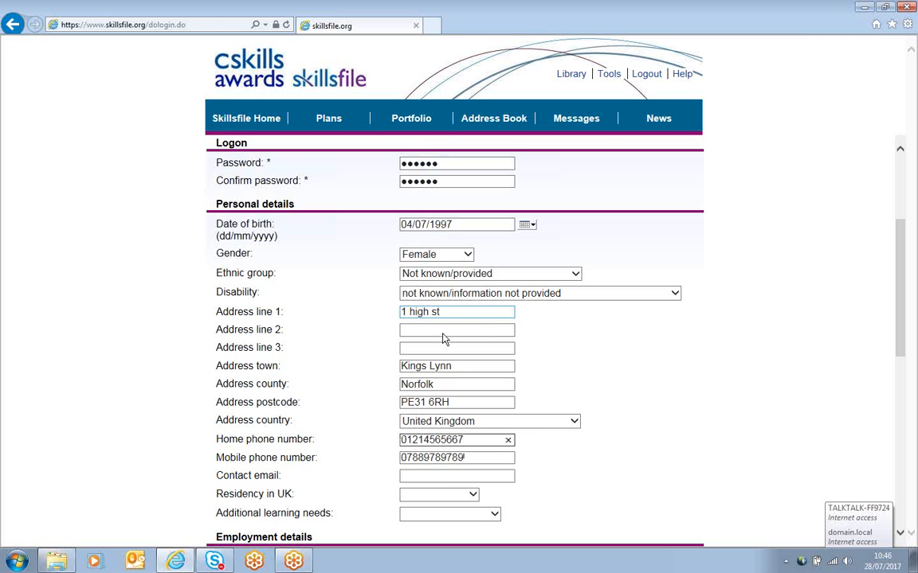
{"action": "left_click", "coordinate": [444, 476]}
{"action": "type", "text": "aa@"}
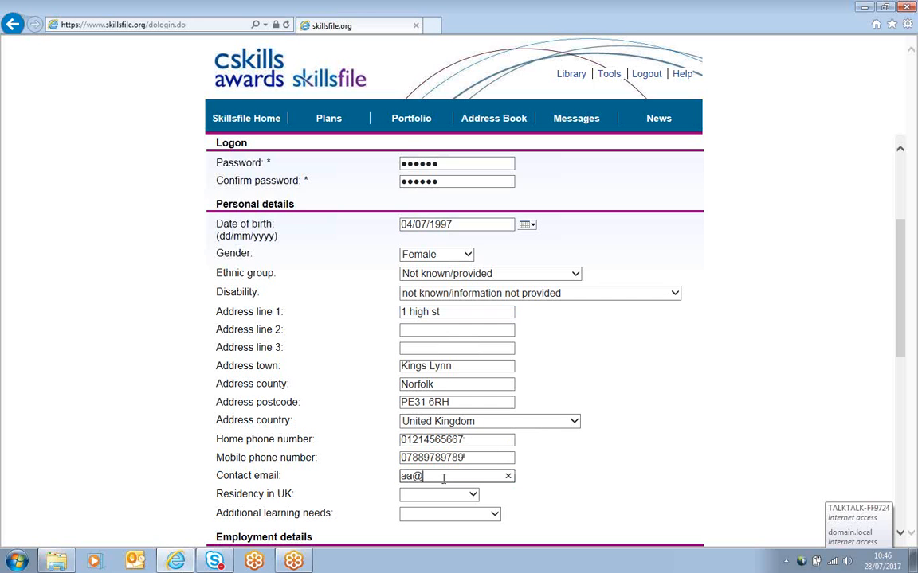
{"action": "type", "text": "aa.com"}
Step: Set Residency in UK to 3 years plus and Additional learning needs to Not specified
{"action": "left_click", "coordinate": [472, 494]}
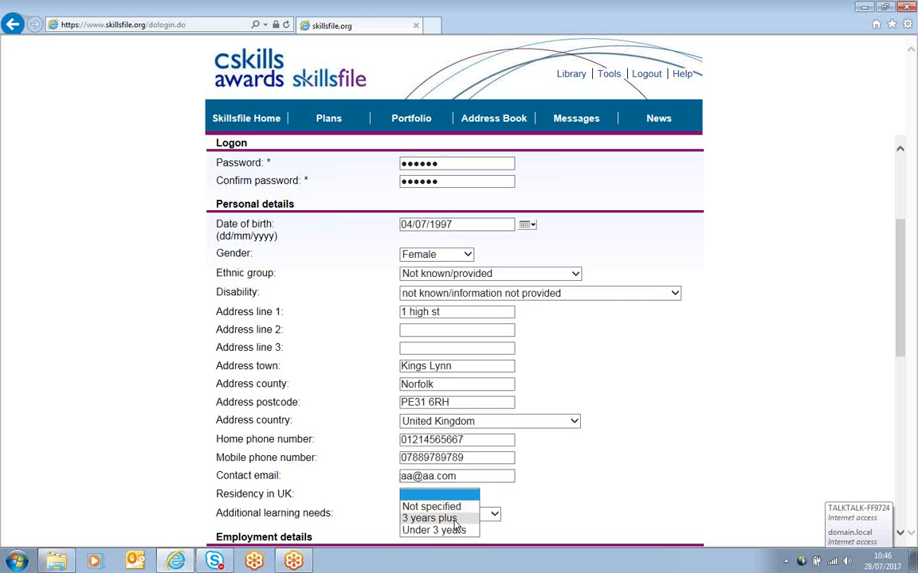
{"action": "left_click", "coordinate": [455, 520]}
{"action": "left_click", "coordinate": [494, 513]}
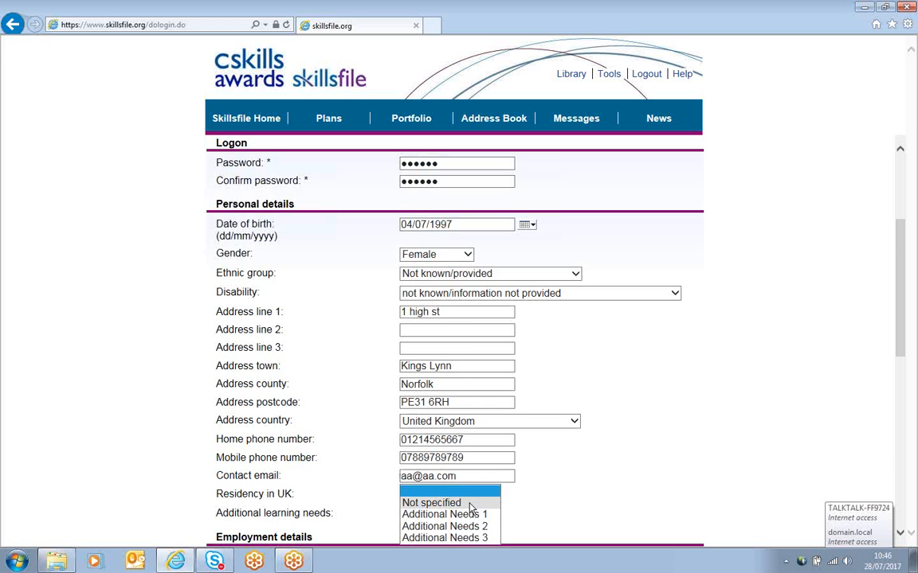
{"action": "left_click", "coordinate": [469, 505]}
Step: Enter the candidate's unique learner number and National Insurance number in the employment details
{"action": "scroll", "coordinate": [606, 487], "scroll_direction": "down", "scroll_amount": 5}
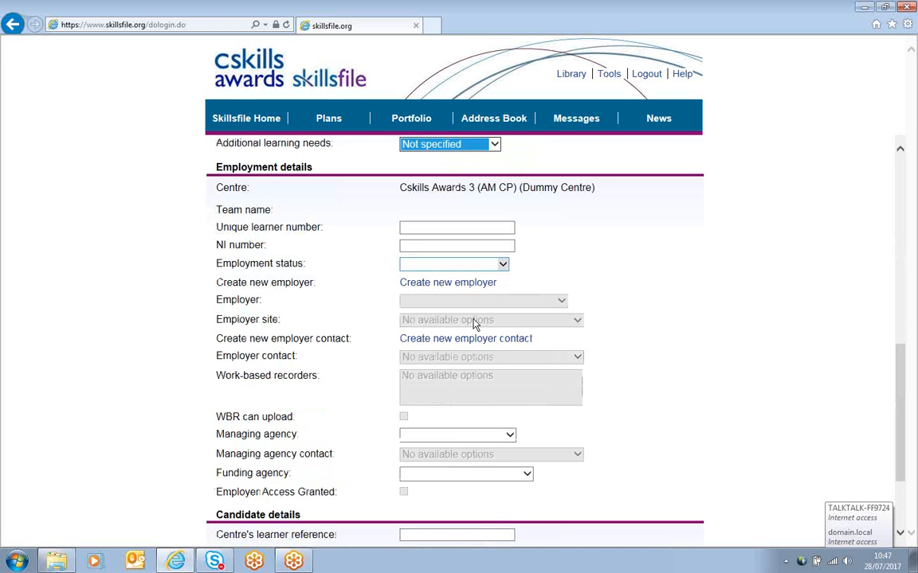
{"action": "left_click", "coordinate": [465, 228]}
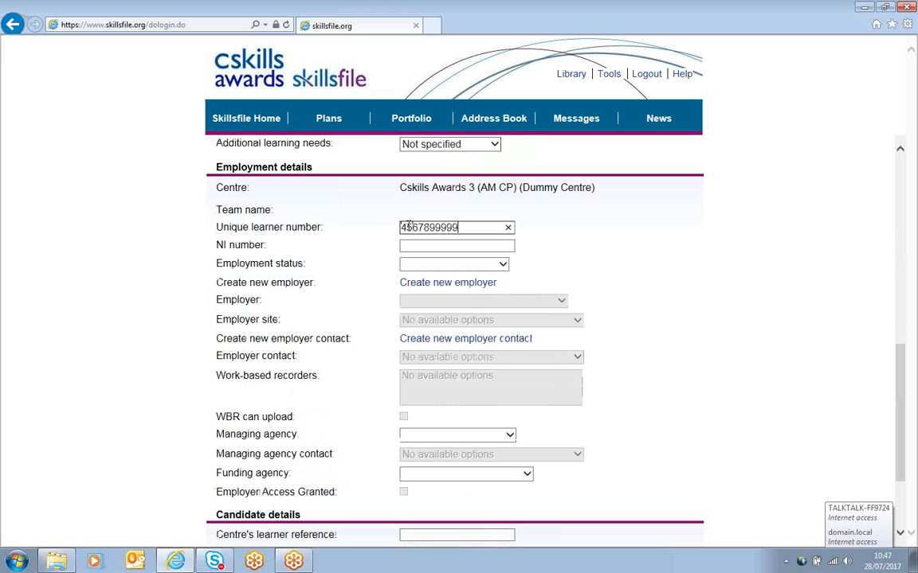
{"action": "key", "text": "Tab"}
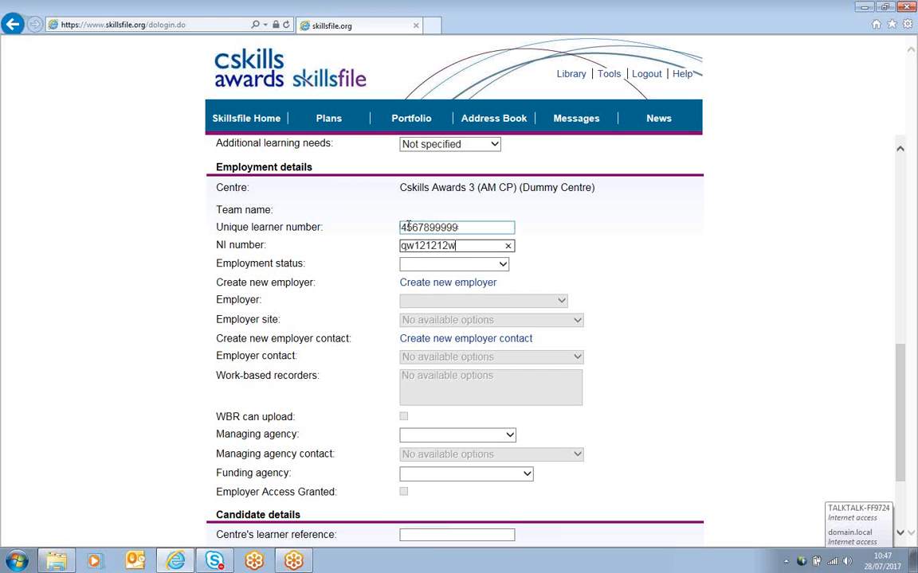
Step: Set the employment status to Not Specified, save the new candidate and acknowledge the confirmation
{"action": "key", "text": "Tab"}
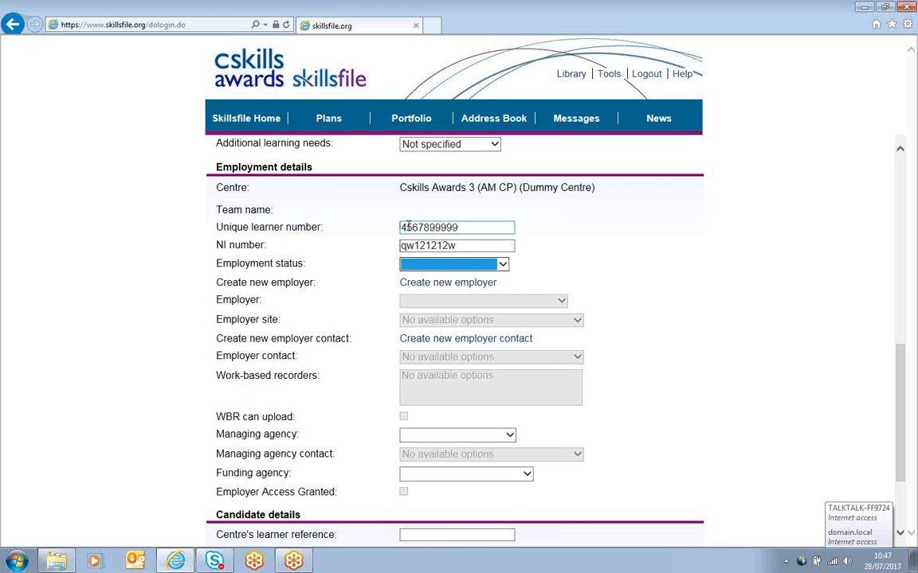
{"action": "key", "text": "Down"}
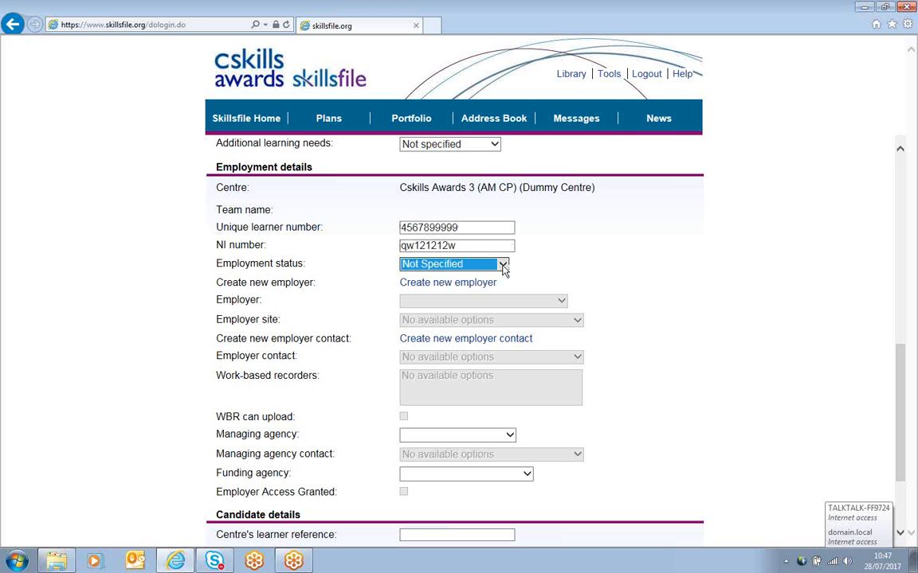
{"action": "scroll", "coordinate": [651, 311], "scroll_direction": "down", "scroll_amount": 3}
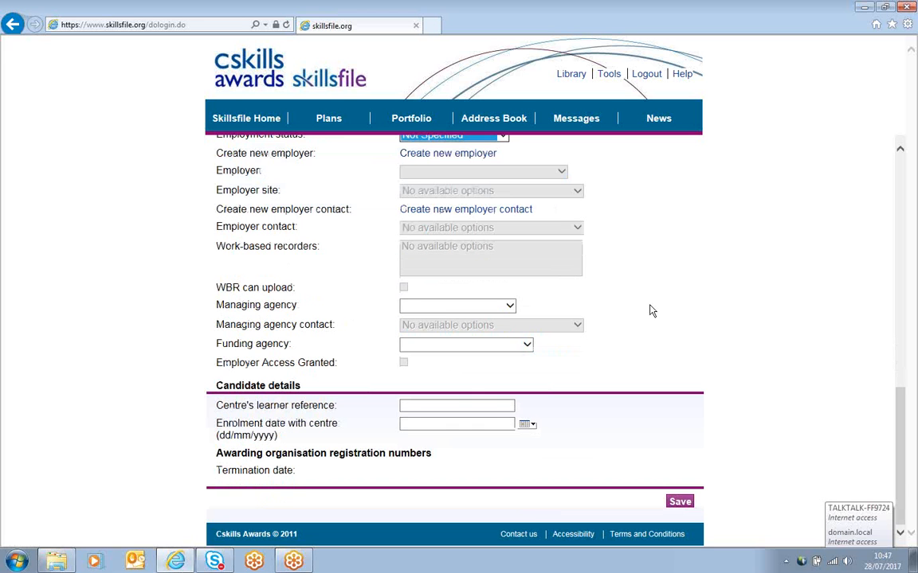
{"action": "left_click", "coordinate": [459, 405]}
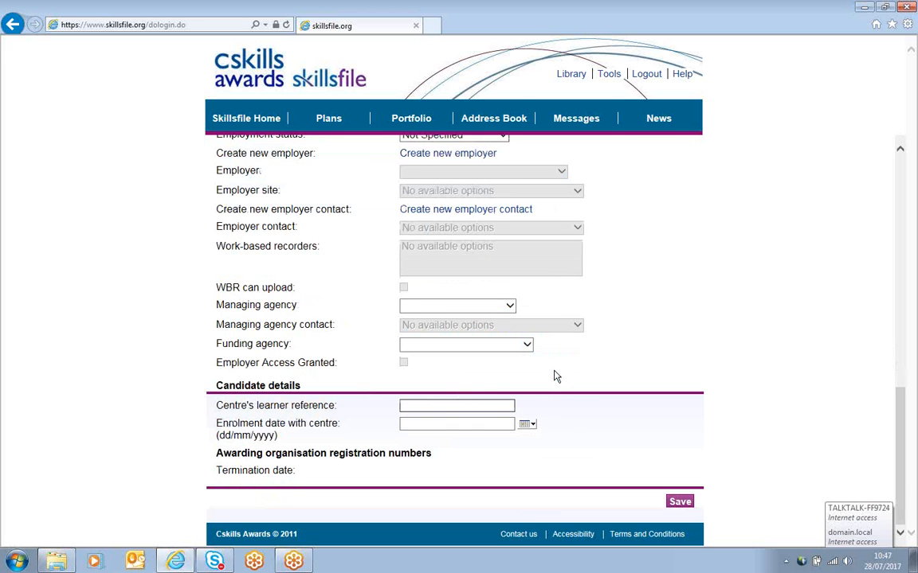
{"action": "left_click", "coordinate": [673, 502]}
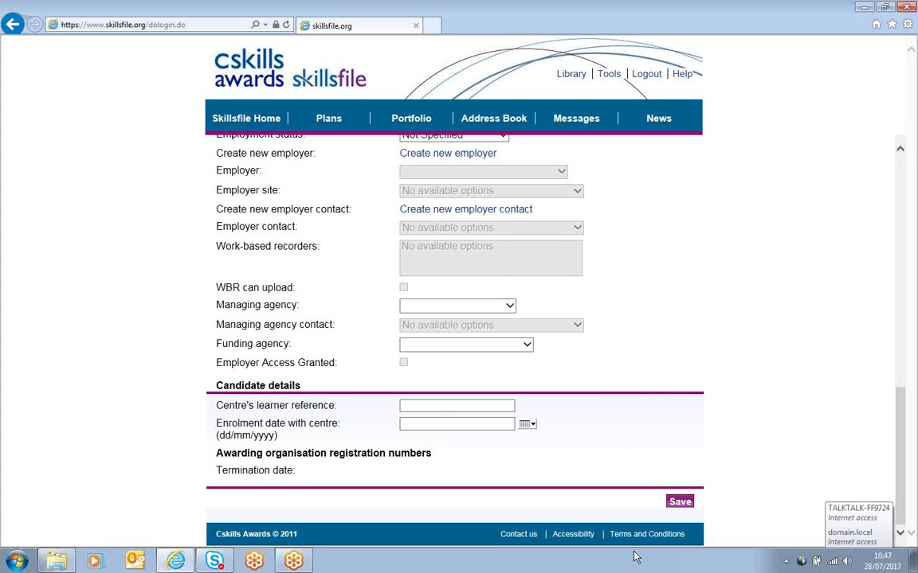
{"action": "left_click", "coordinate": [673, 503]}
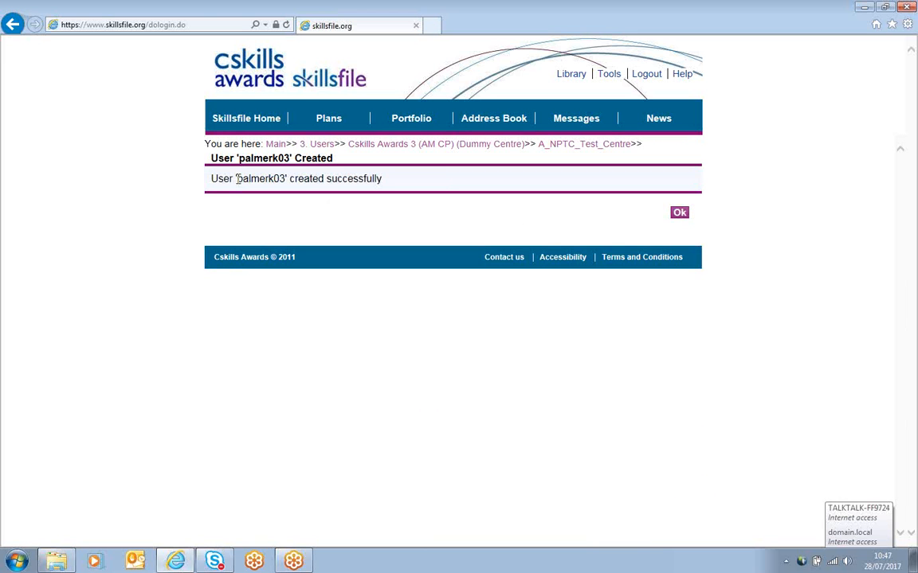
{"action": "left_click", "coordinate": [681, 215]}
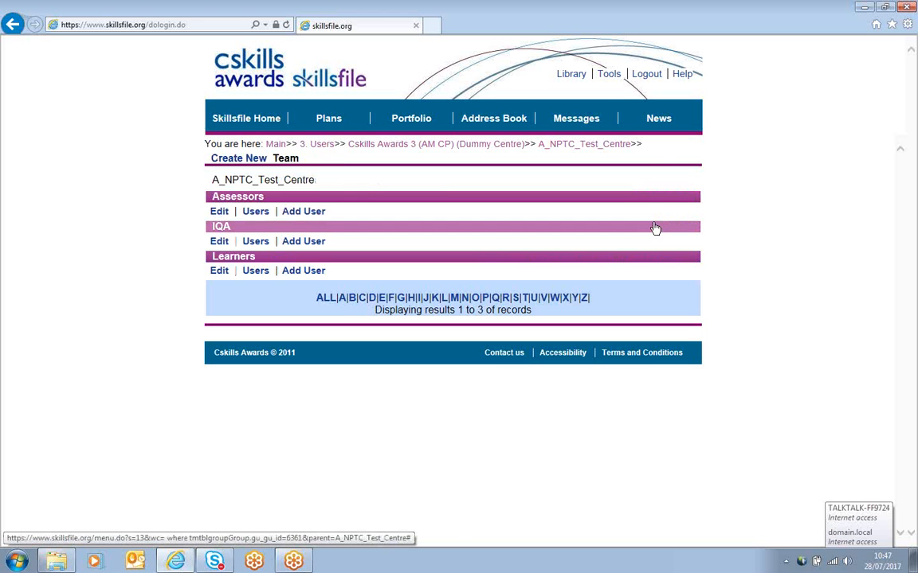
Step: Export registrations for all listed learners through the Tools Registration Export page and open the generated file
{"action": "left_click", "coordinate": [608, 76]}
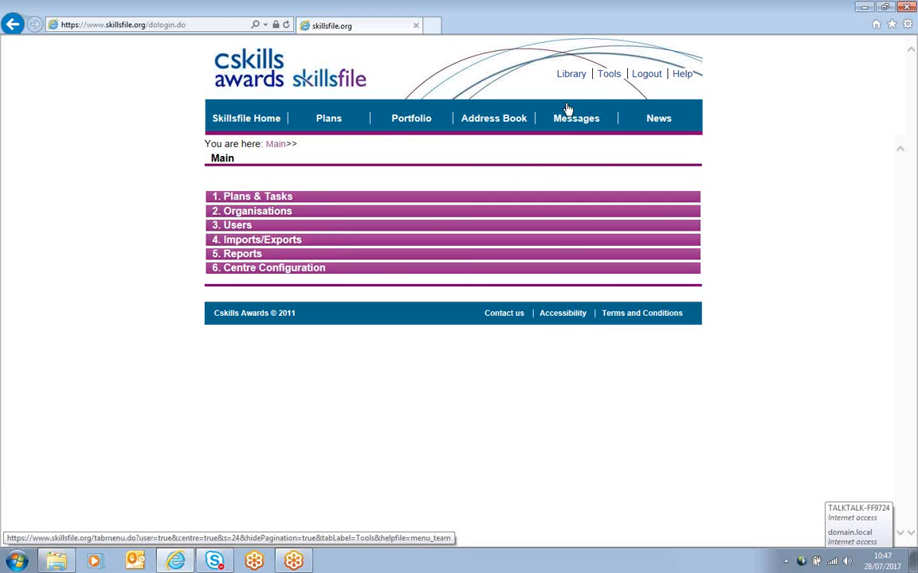
{"action": "left_click", "coordinate": [273, 247]}
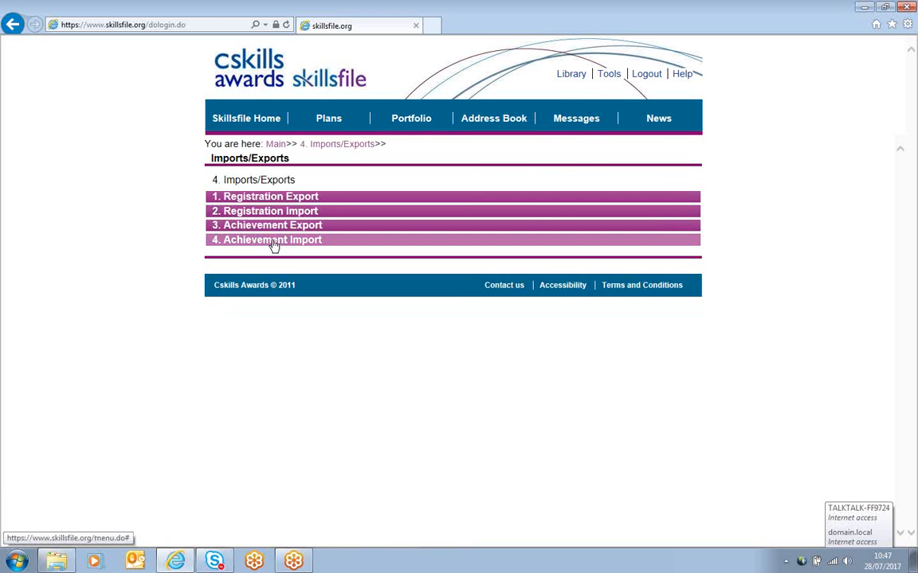
{"action": "left_click", "coordinate": [260, 202]}
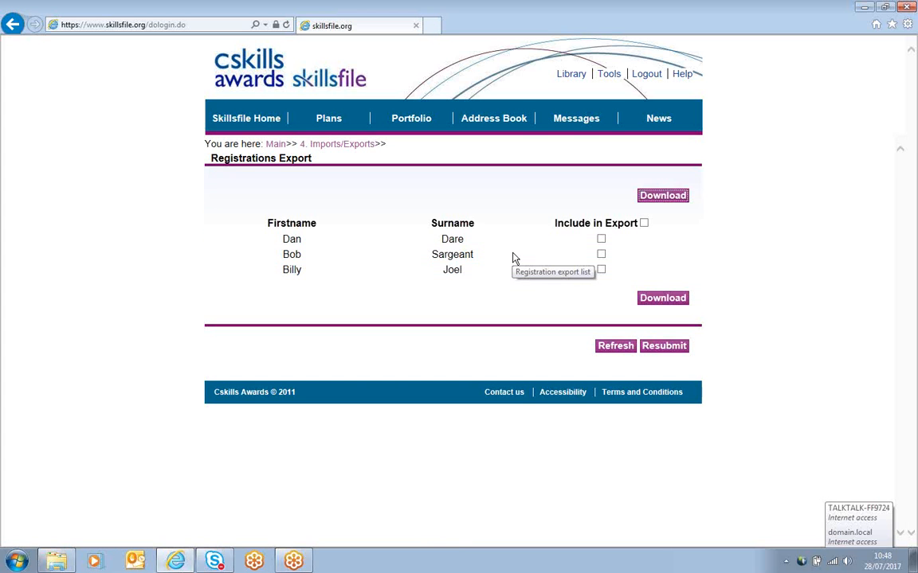
{"action": "left_click", "coordinate": [644, 223]}
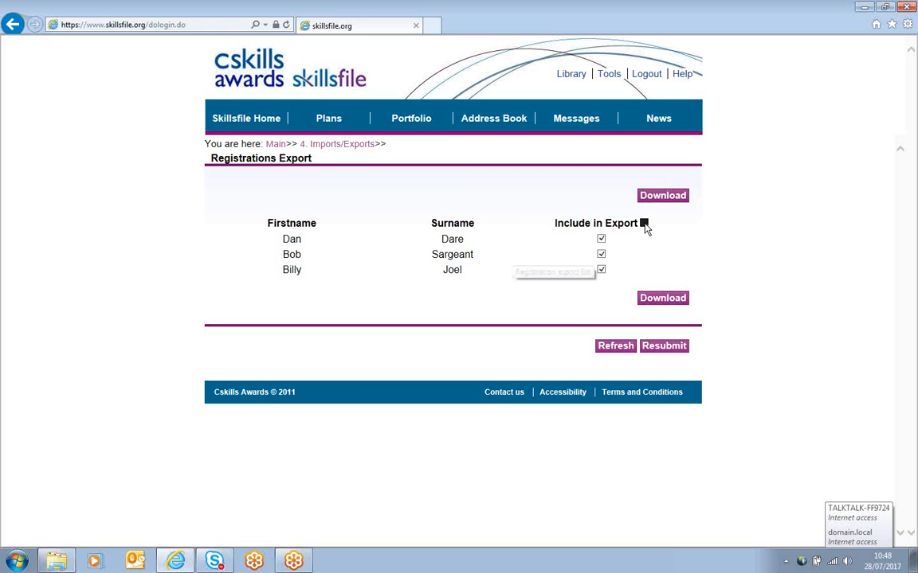
{"action": "left_click", "coordinate": [668, 198]}
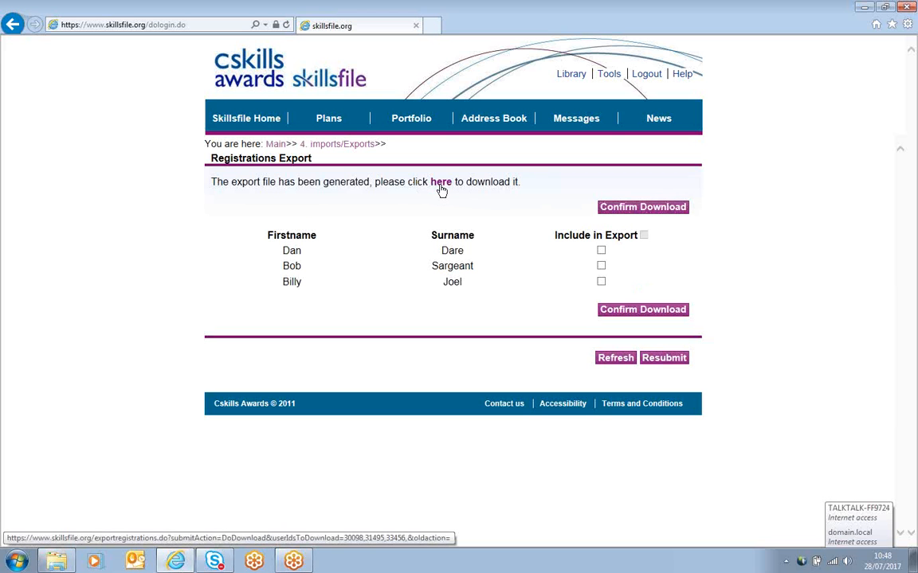
{"action": "left_click", "coordinate": [441, 182]}
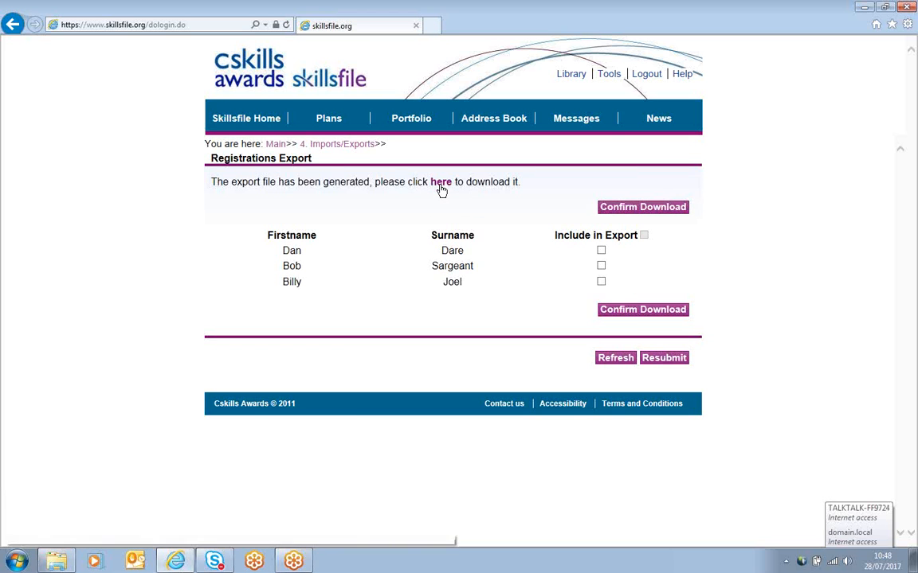
{"action": "left_click", "coordinate": [533, 189]}
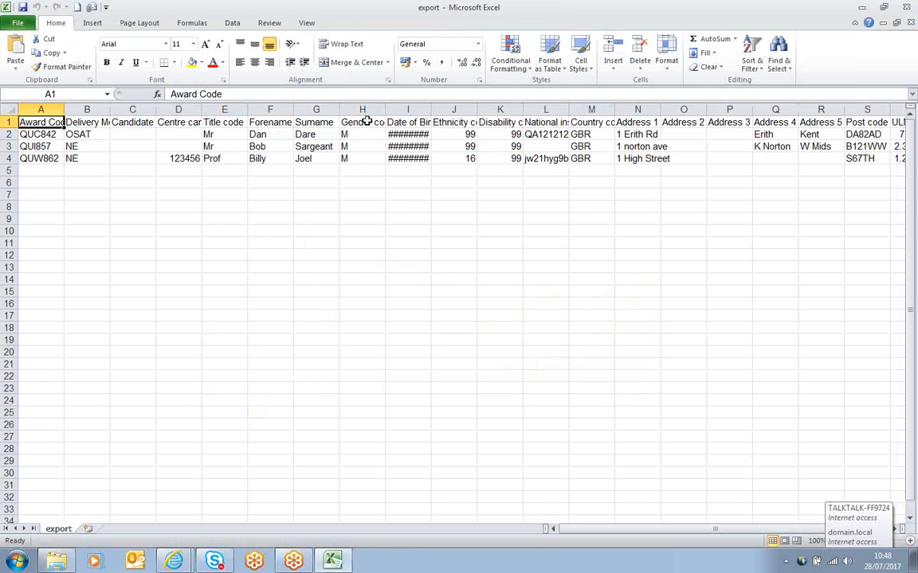
Step: Widen the Date of Birth column to inspect the exported spreadsheet, then close it and the downloads window
{"action": "left_click_drag", "start_coordinate": [430, 110], "coordinate": [430, 110]}
{"action": "double_click", "coordinate": [430, 110]}
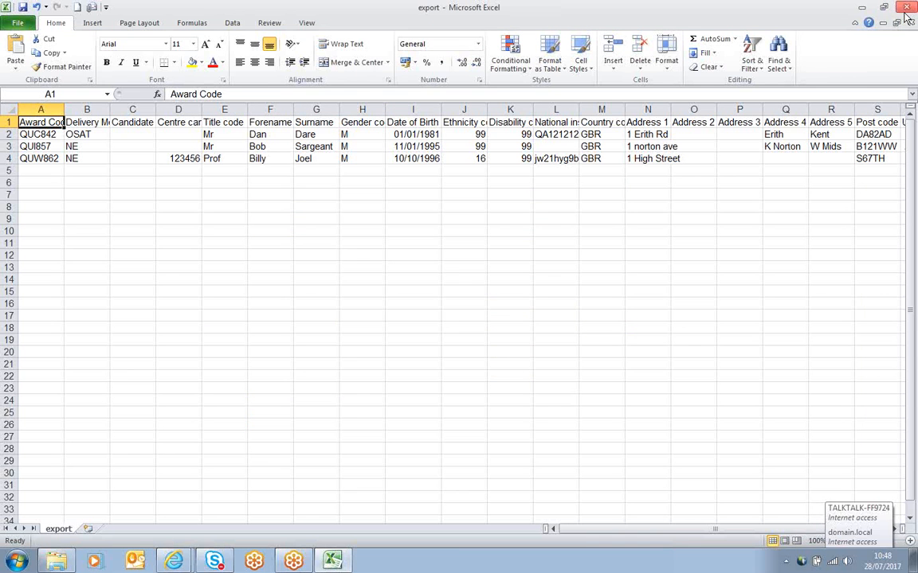
{"action": "left_click", "coordinate": [866, 8]}
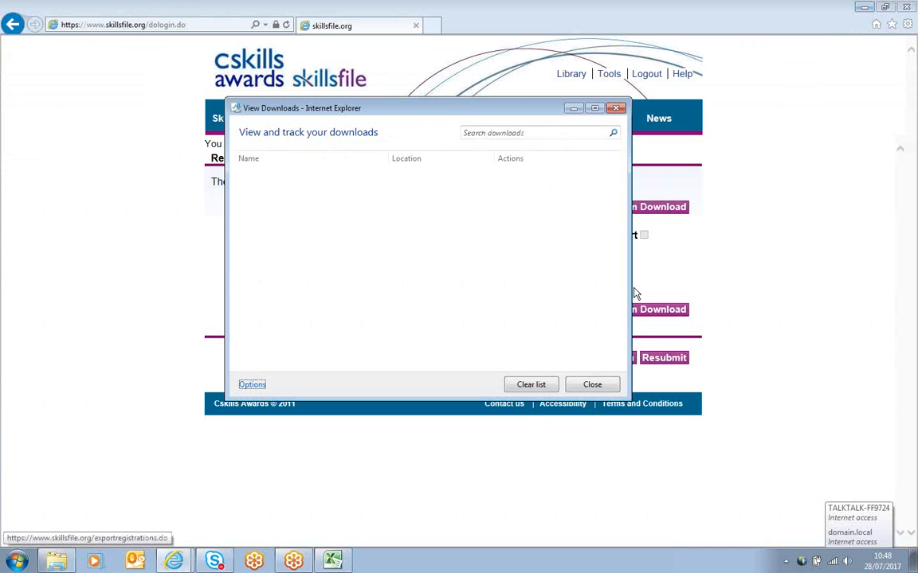
{"action": "left_click", "coordinate": [591, 385]}
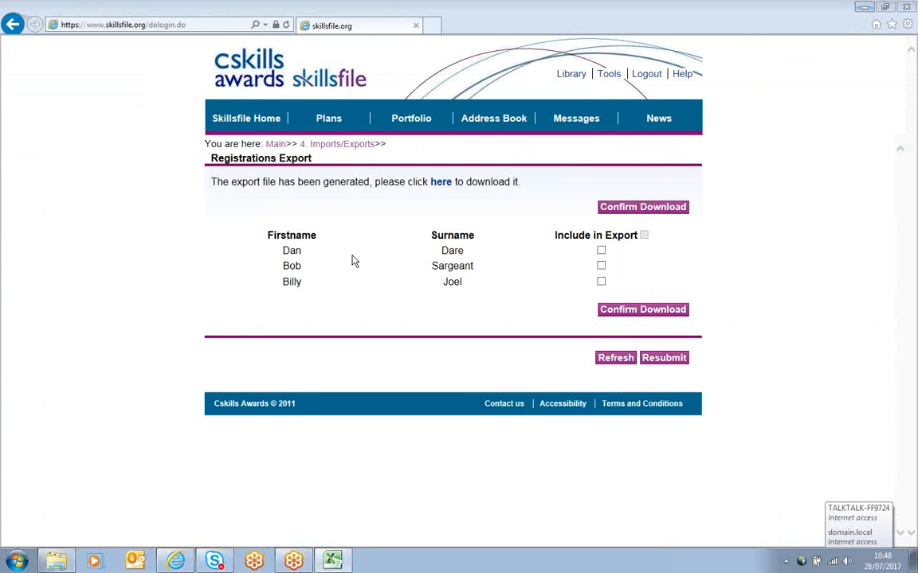
Step: Open the Registration Import page and start browsing for a file to import
{"action": "left_click", "coordinate": [609, 74]}
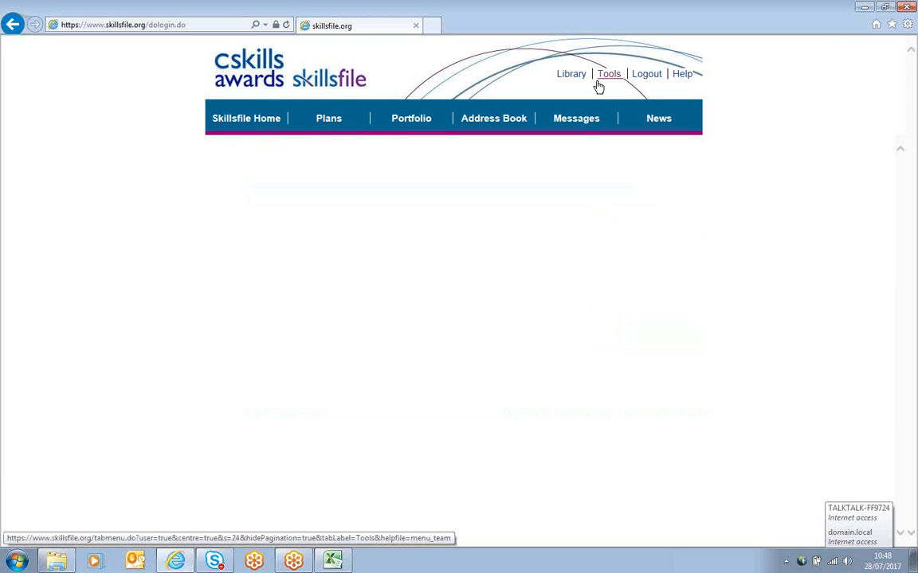
{"action": "left_click", "coordinate": [236, 247]}
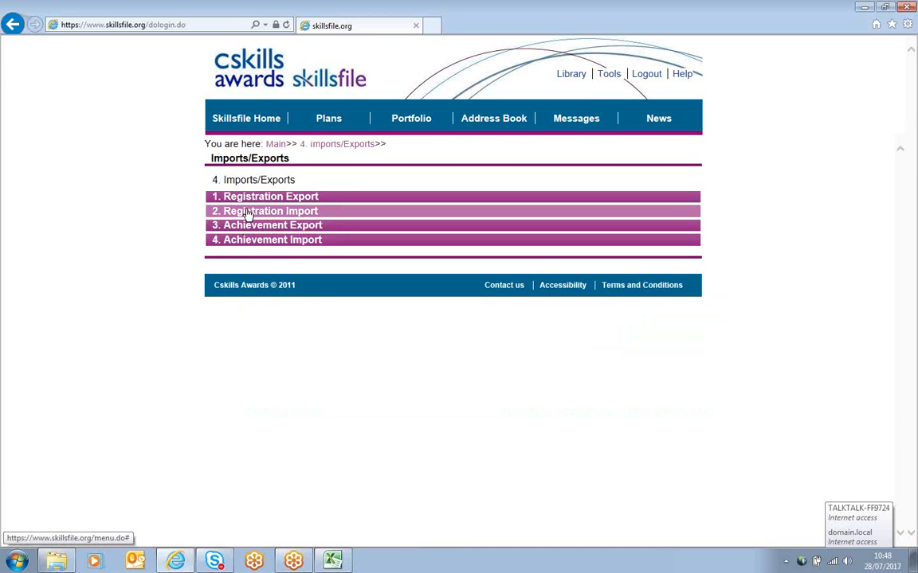
{"action": "left_click", "coordinate": [248, 213]}
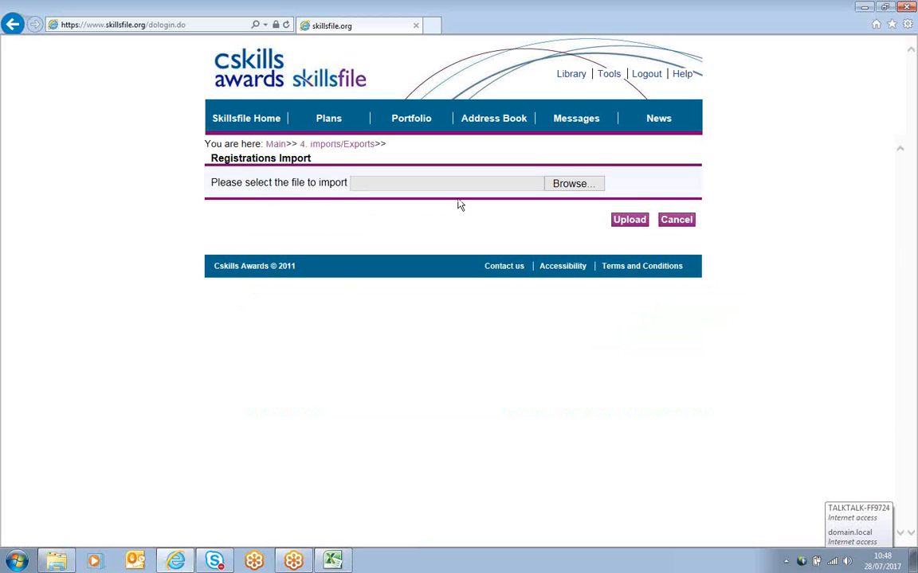
{"action": "left_click", "coordinate": [567, 190]}
Step: Reopen the Registration Export page and include all learners in the export
{"action": "left_click", "coordinate": [610, 75]}
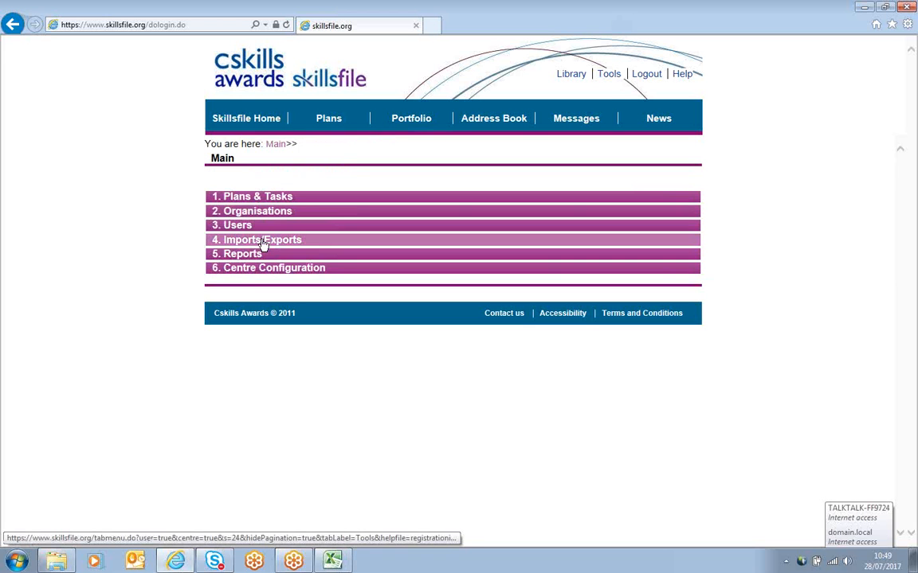
{"action": "left_click", "coordinate": [262, 240]}
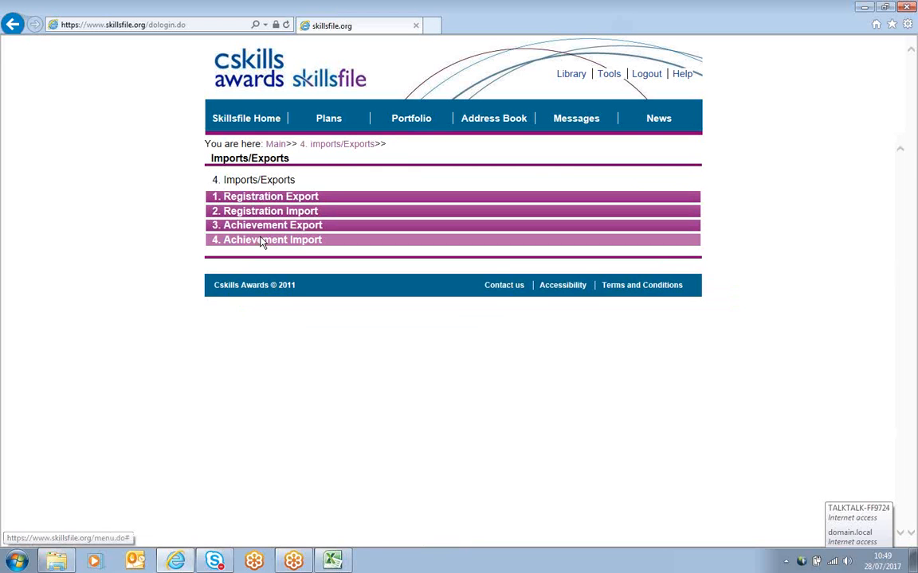
{"action": "left_click", "coordinate": [253, 197]}
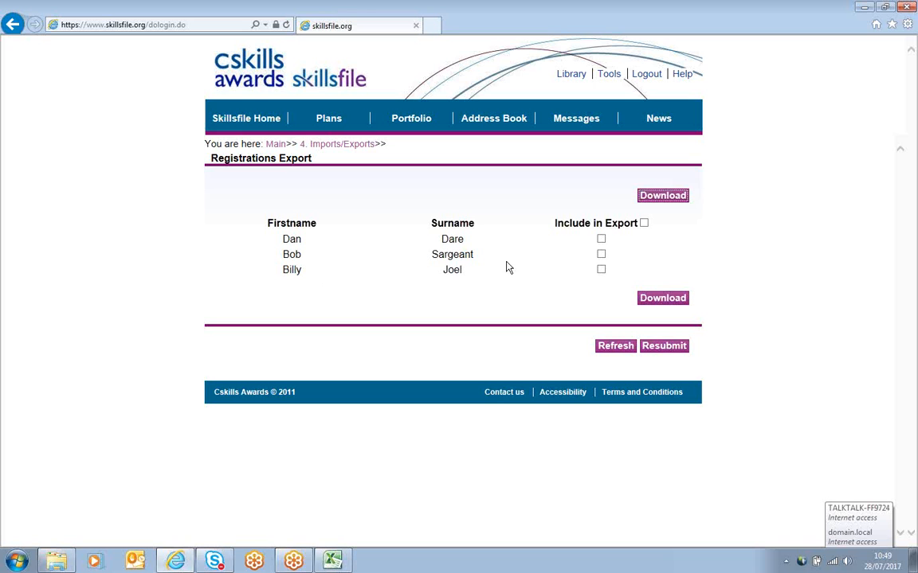
{"action": "left_click", "coordinate": [643, 223]}
Step: Open the Registration Import page from the Tools imports/exports menu
{"action": "left_click", "coordinate": [609, 74]}
{"action": "left_click", "coordinate": [243, 240]}
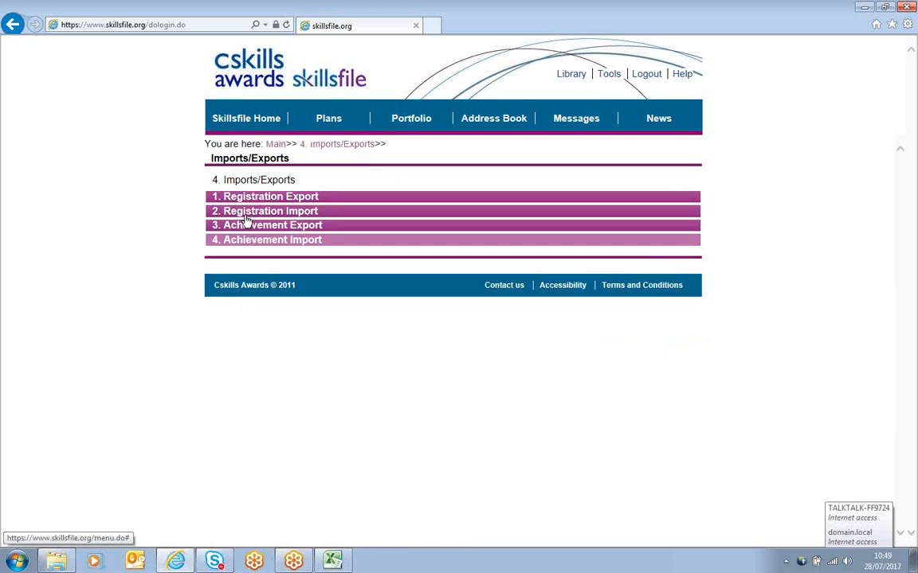
{"action": "left_click", "coordinate": [245, 211]}
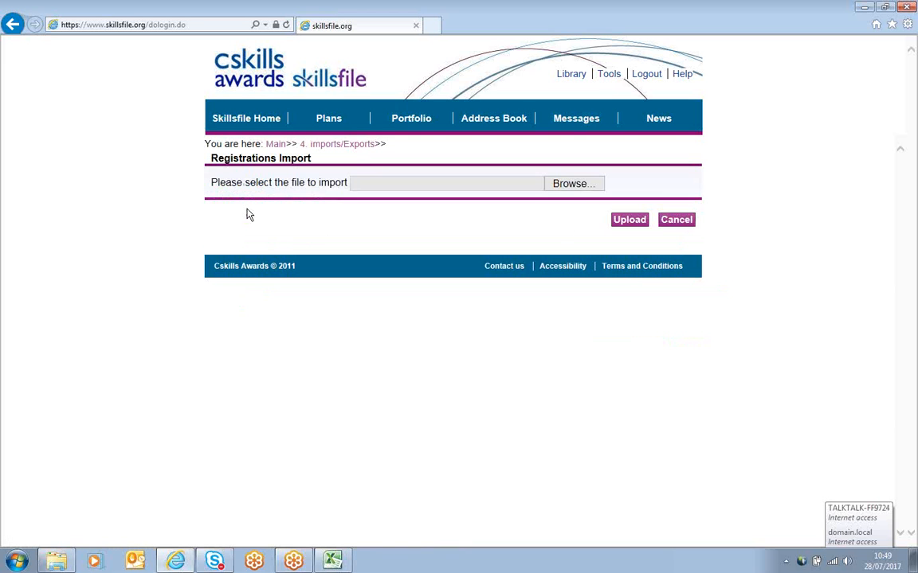